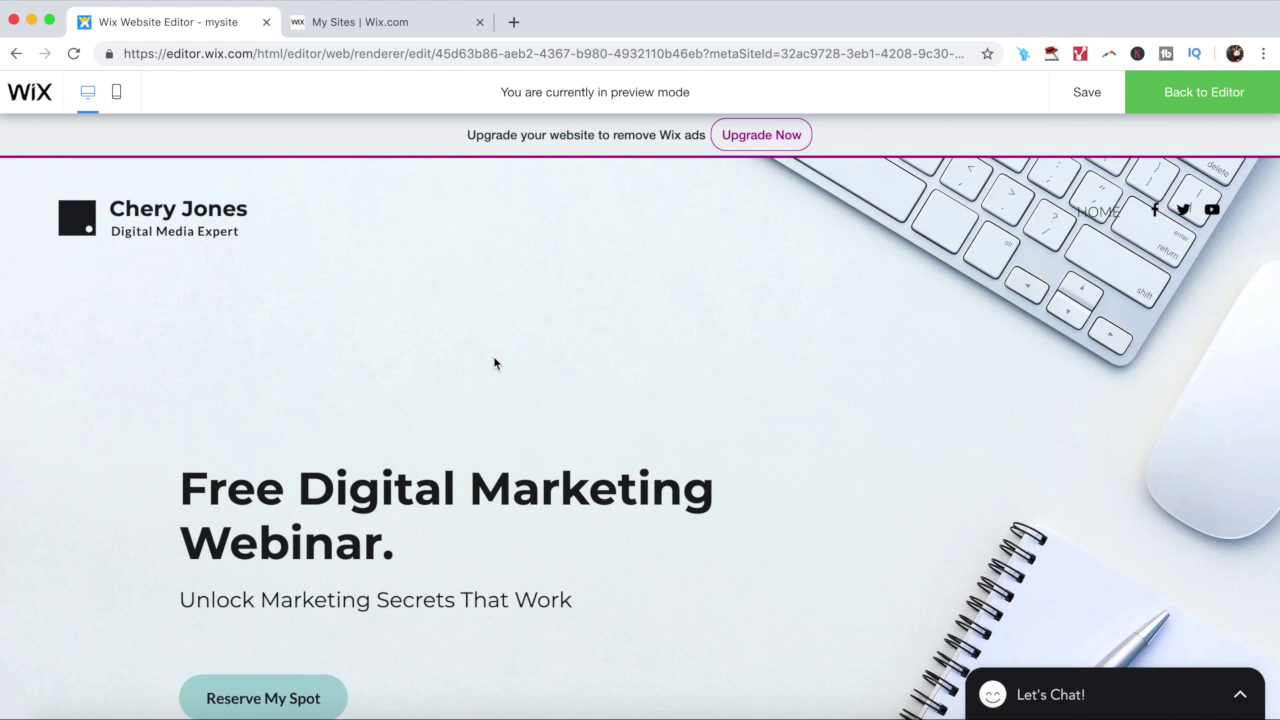
# In preview, scroll to Reserve My Spot and view its signup lightbox
pyautogui.scroll(-2, 494, 363)
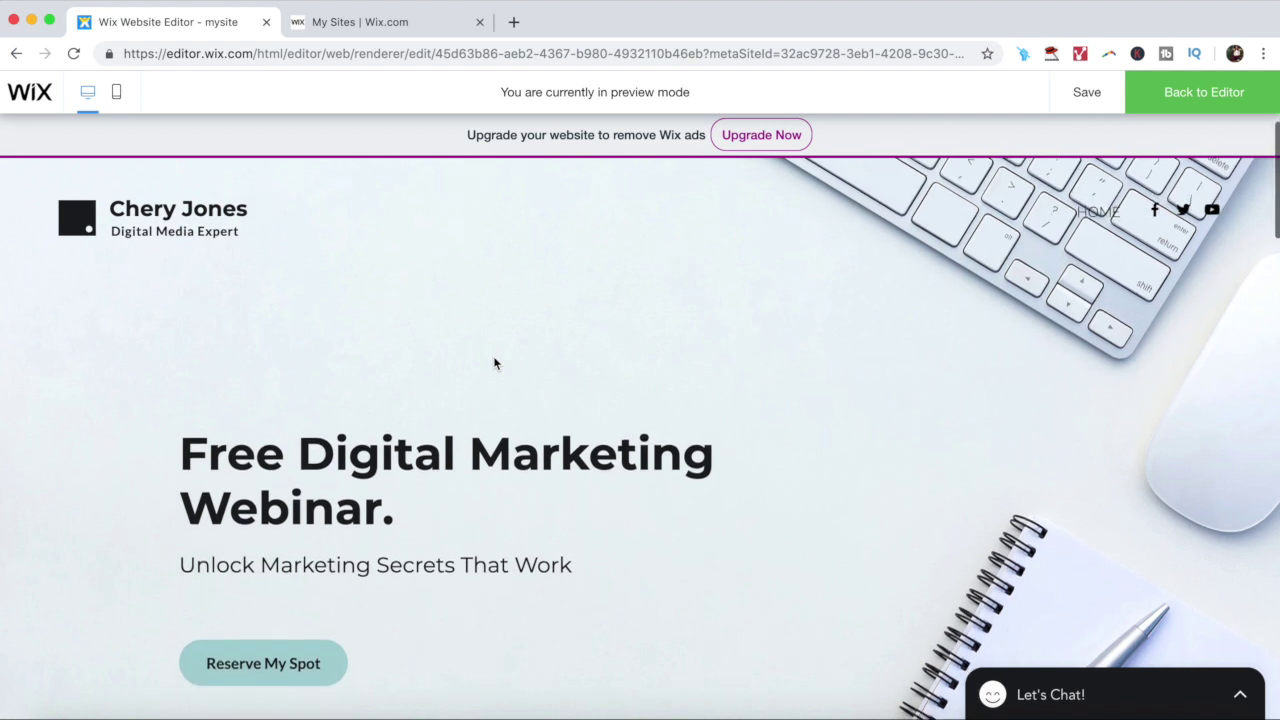
pyautogui.scroll(-1, 494, 363)
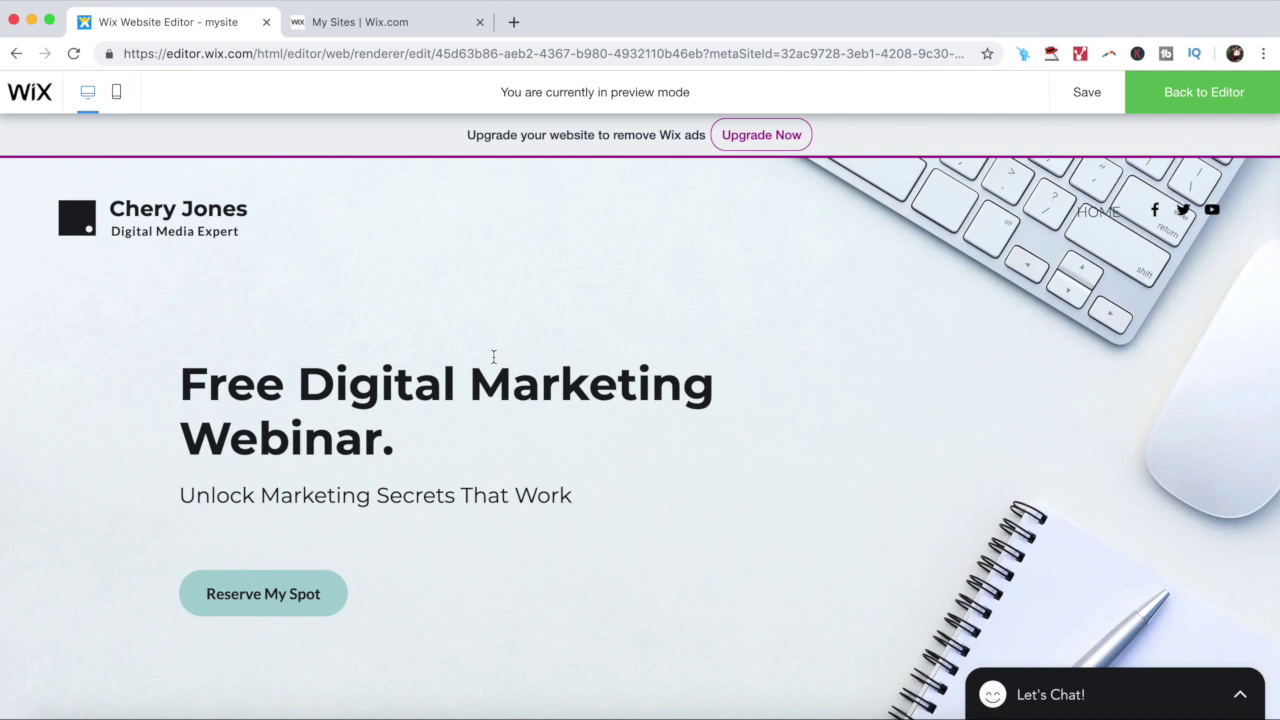
pyautogui.scroll(-2, 493, 357)
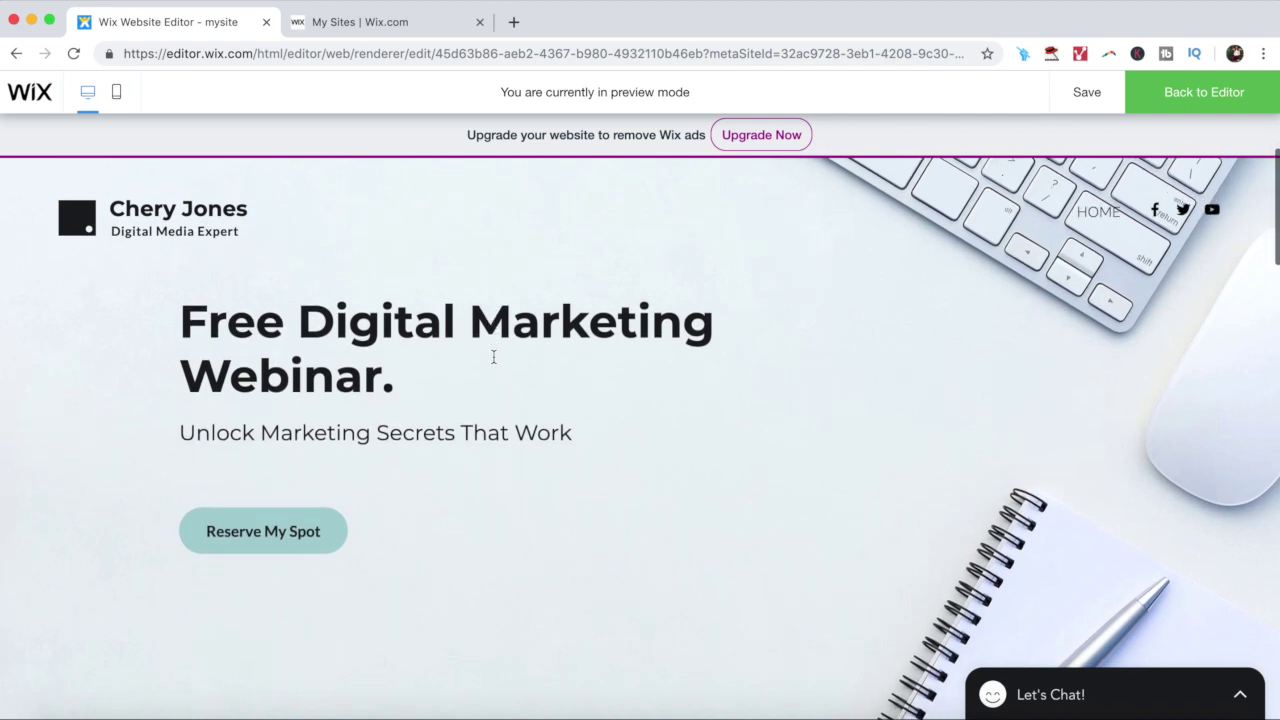
pyautogui.click(250, 531)
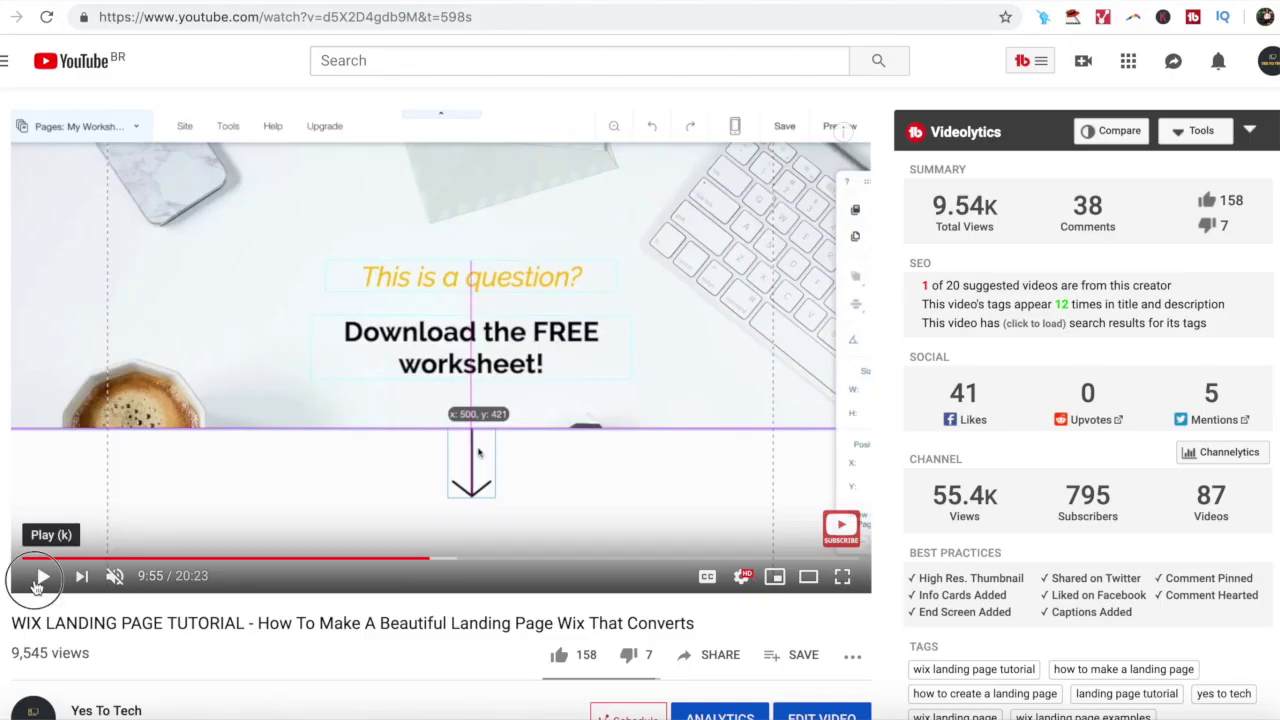
pyautogui.click(40, 580)
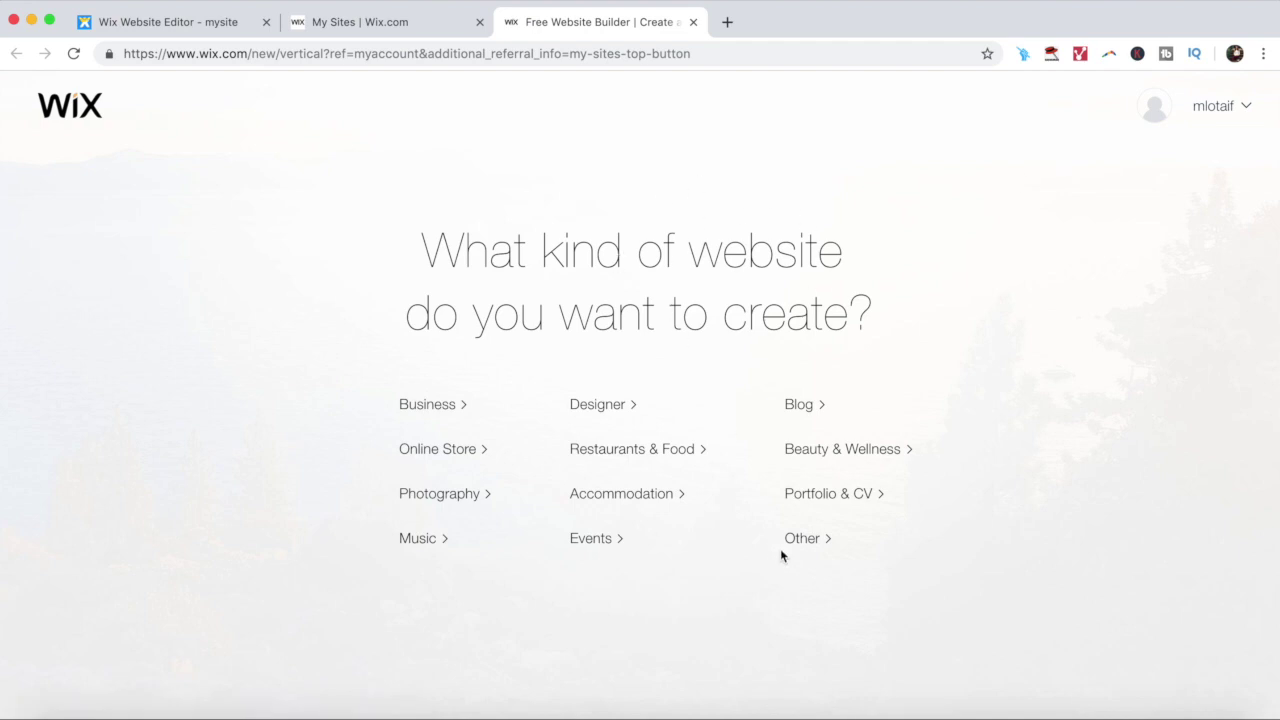
# Start an 'Other' site from a template and filter the gallery to Landing Pages
pyautogui.click(814, 542)
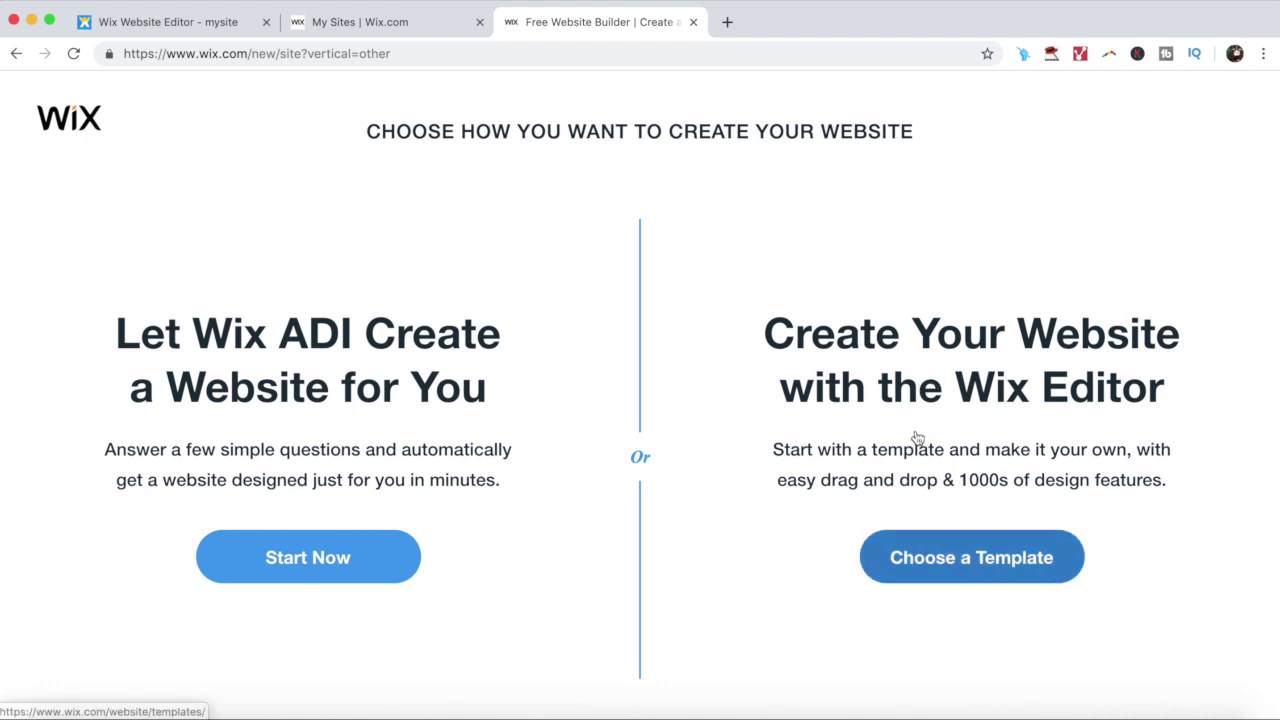
pyautogui.click(967, 562)
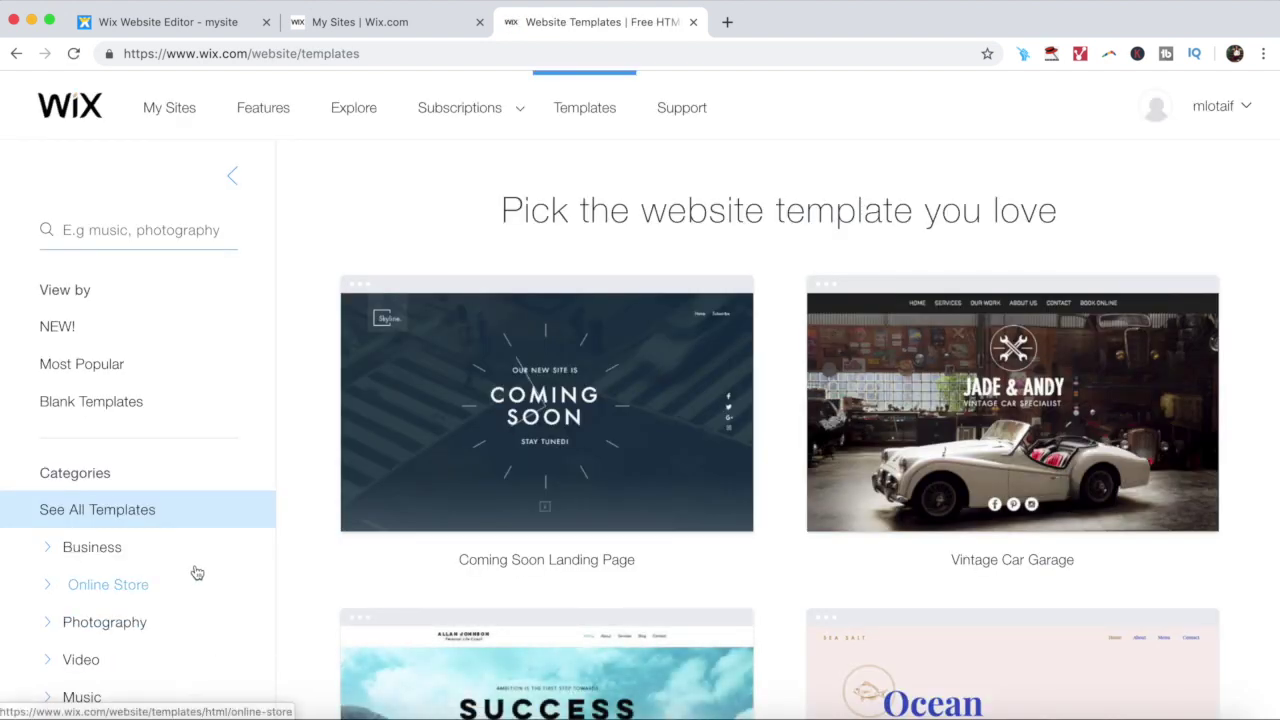
pyautogui.scroll(-3, 89, 484)
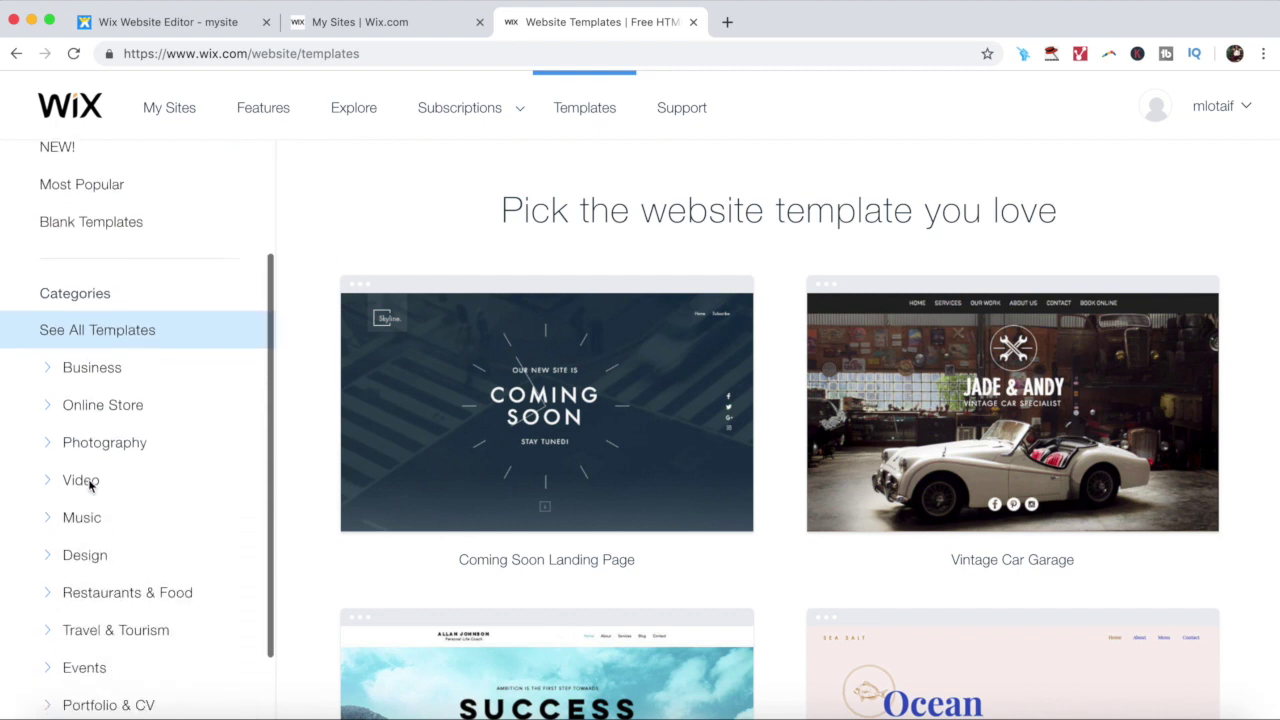
pyautogui.scroll(-2, 90, 487)
pyautogui.scroll(-1, 91, 490)
pyautogui.scroll(-3, 128, 537)
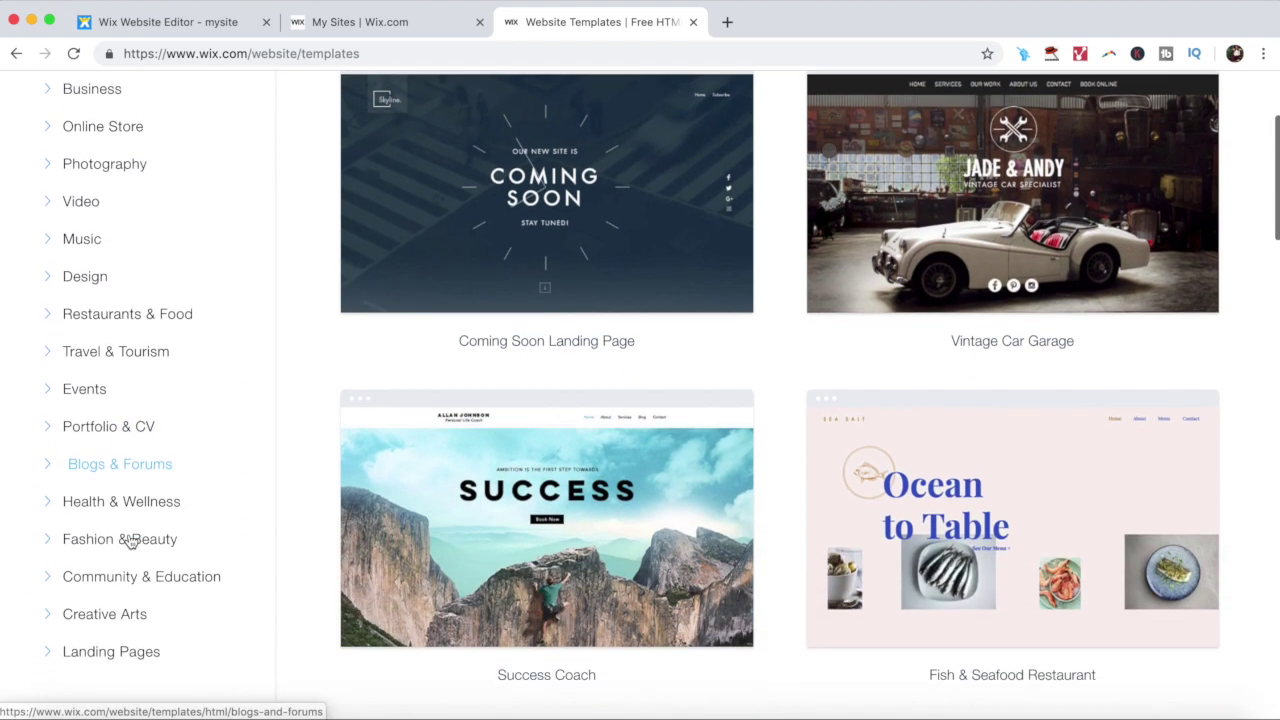
pyautogui.click(120, 652)
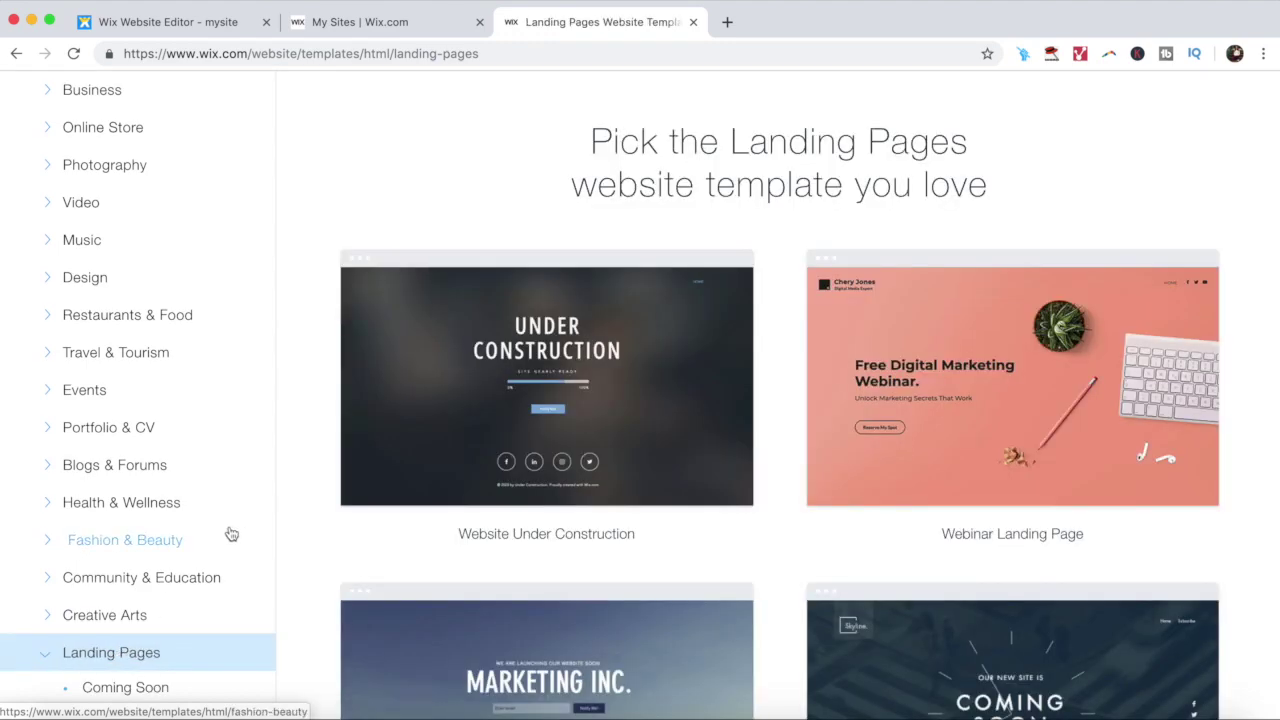
# Dismiss the suggestions popup and open the Webinar Landing Page template for editing
pyautogui.scroll(-1, 443, 384)
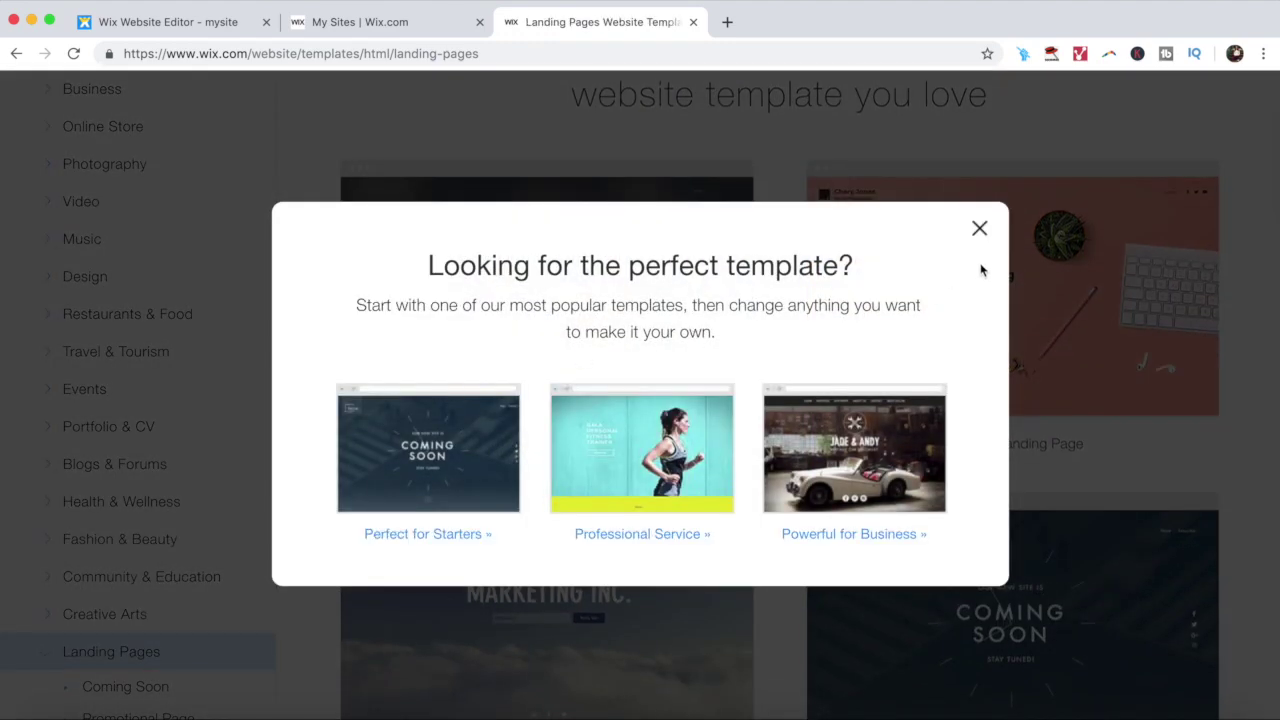
pyautogui.click(979, 229)
pyautogui.scroll(-2, 769, 456)
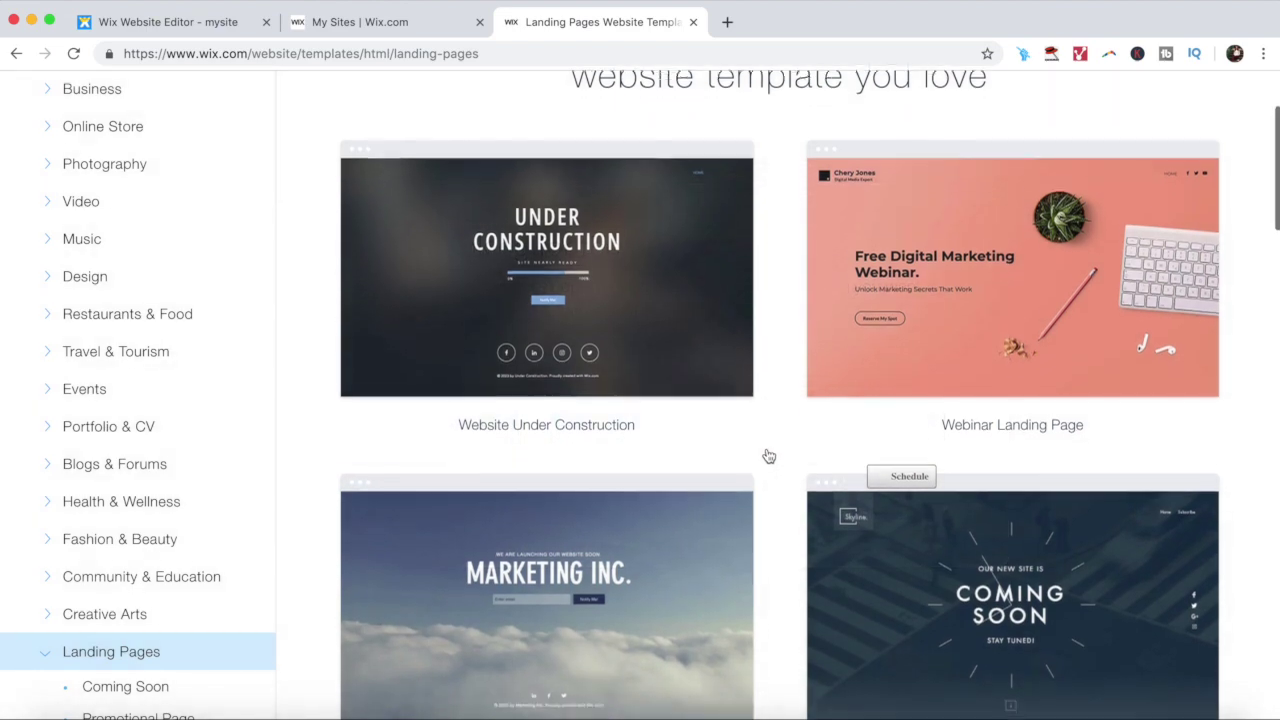
pyautogui.scroll(-3, 769, 456)
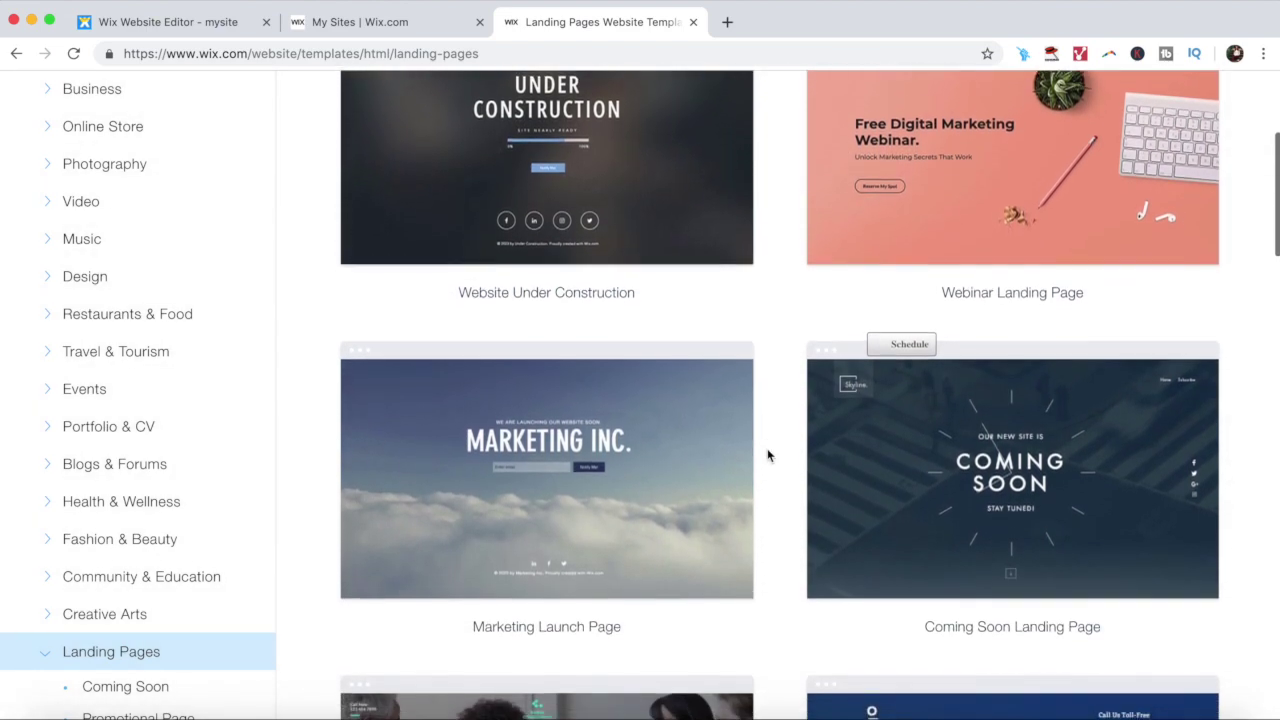
pyautogui.scroll(-1, 768, 456)
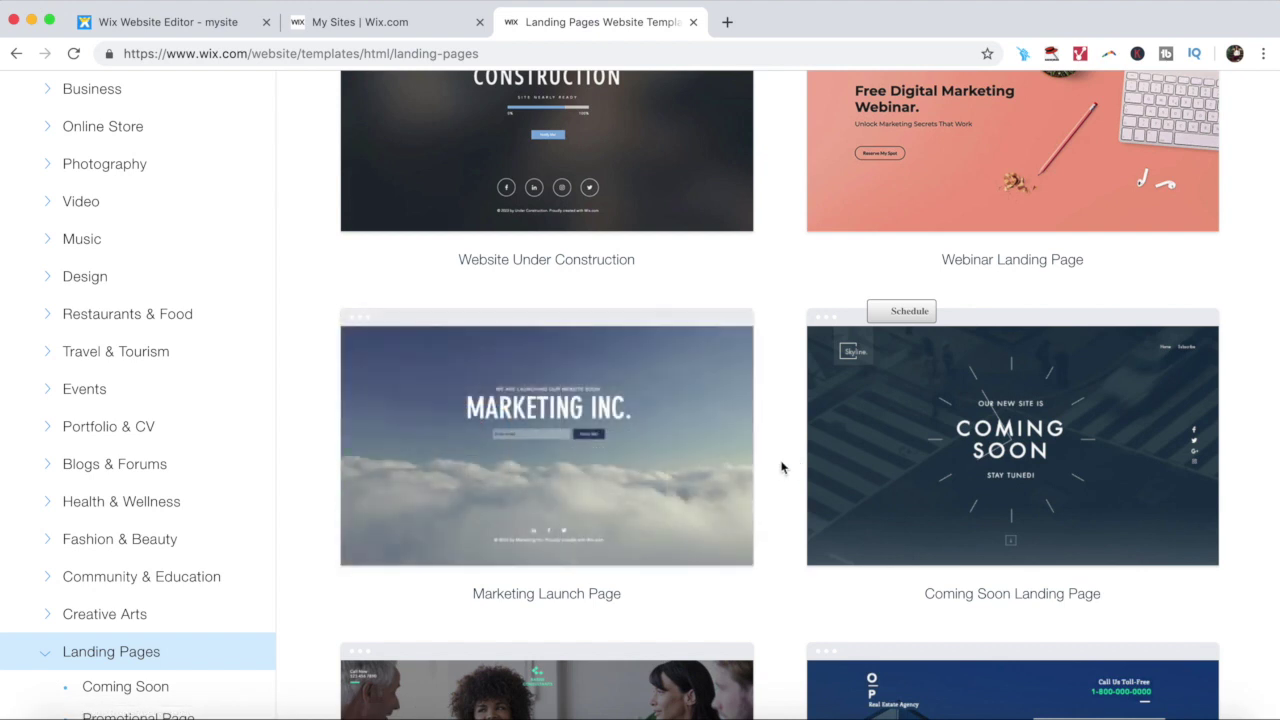
pyautogui.scroll(3, 765, 470)
pyautogui.moveTo(1012, 256)
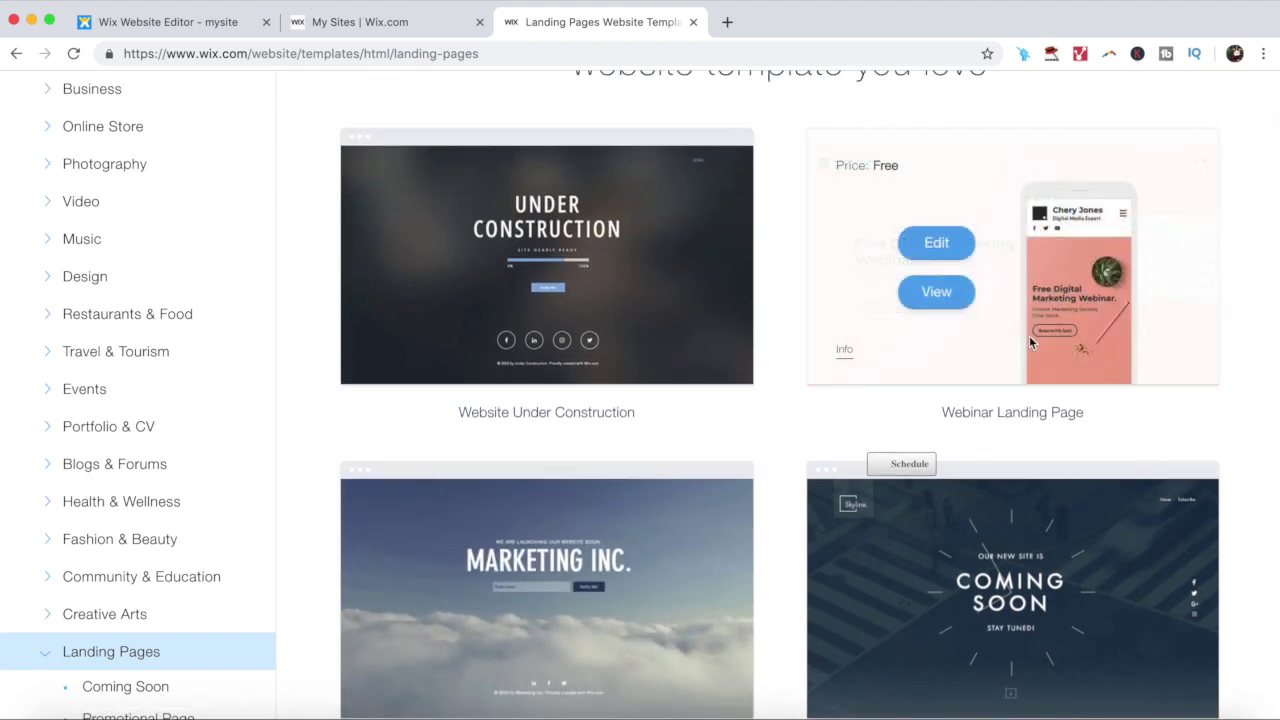
pyautogui.click(948, 250)
# Close the editor intro notice and select the webinar heading and hero strip
pyautogui.click(945, 168)
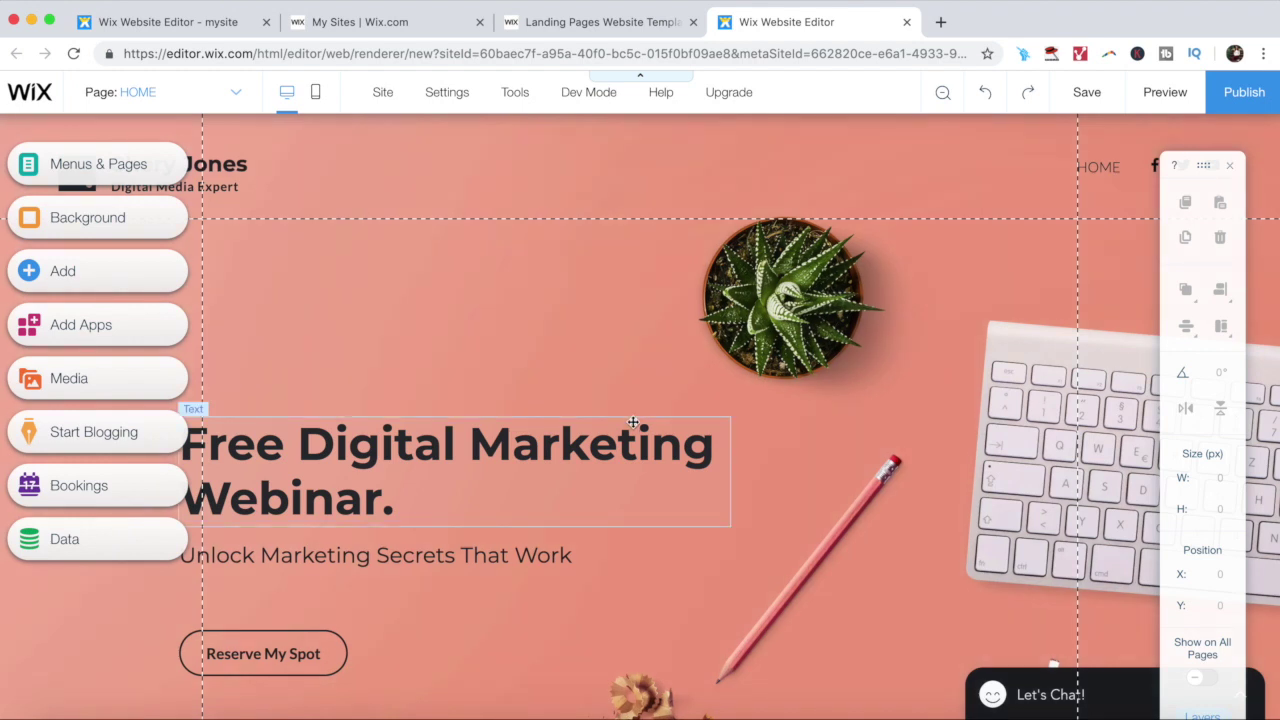
pyautogui.click(567, 458)
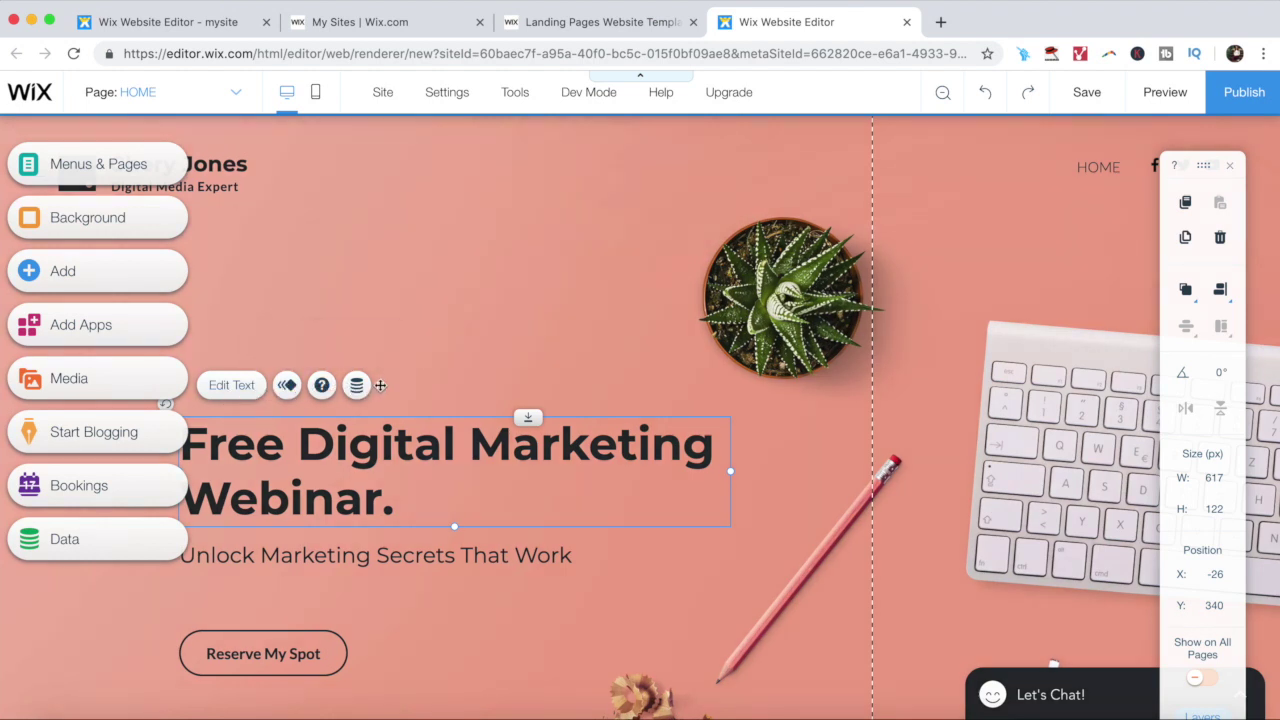
pyautogui.click(507, 266)
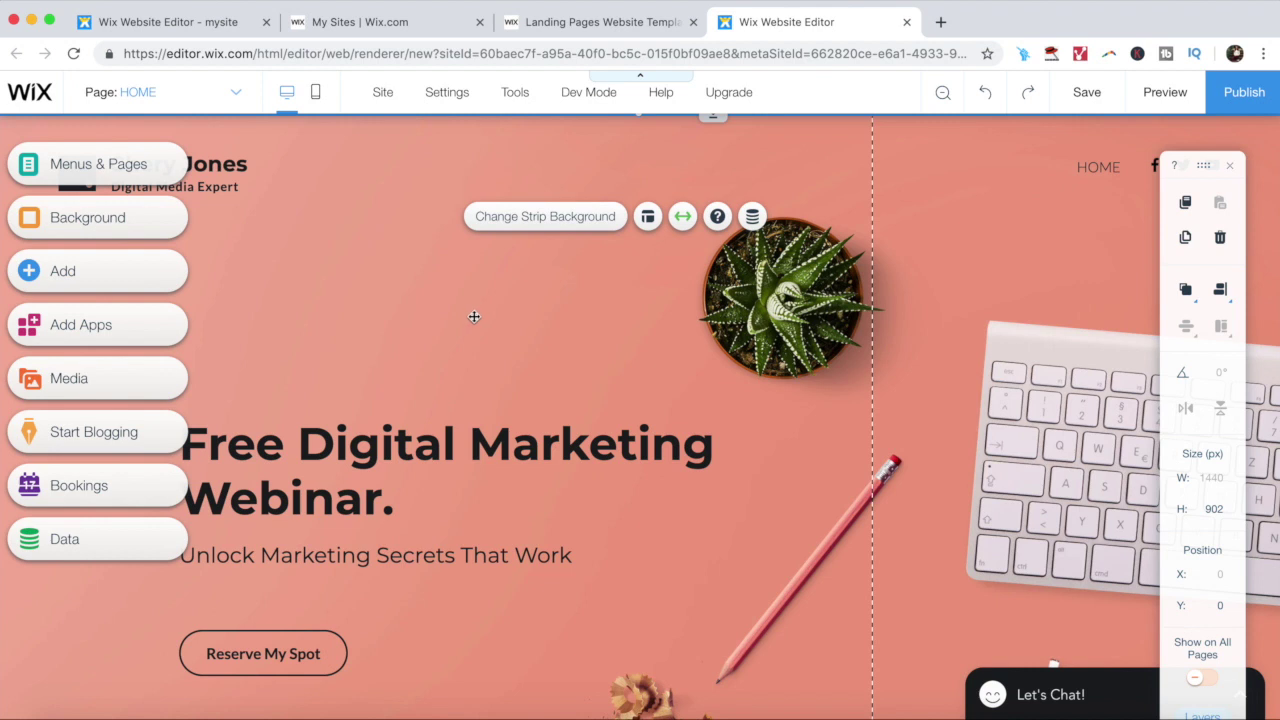
# Search Wix stock images for 'laptop' as the hero strip background
pyautogui.click(547, 230)
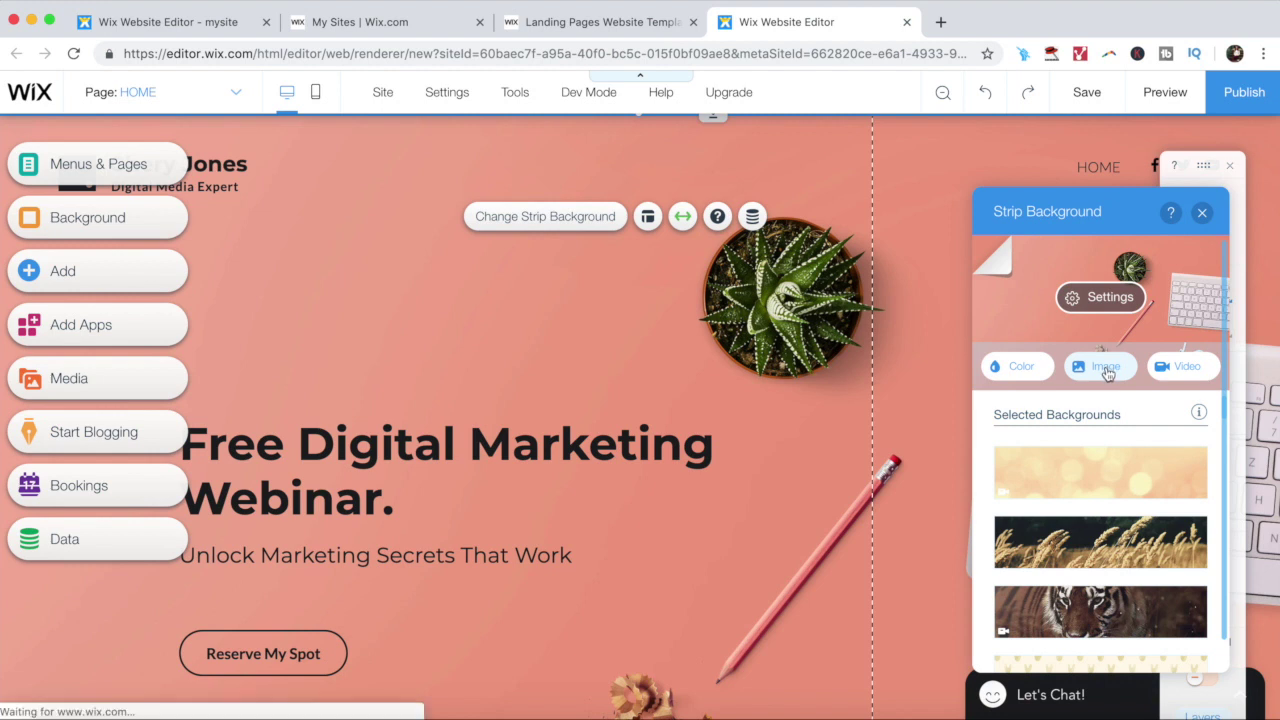
pyautogui.click(1105, 367)
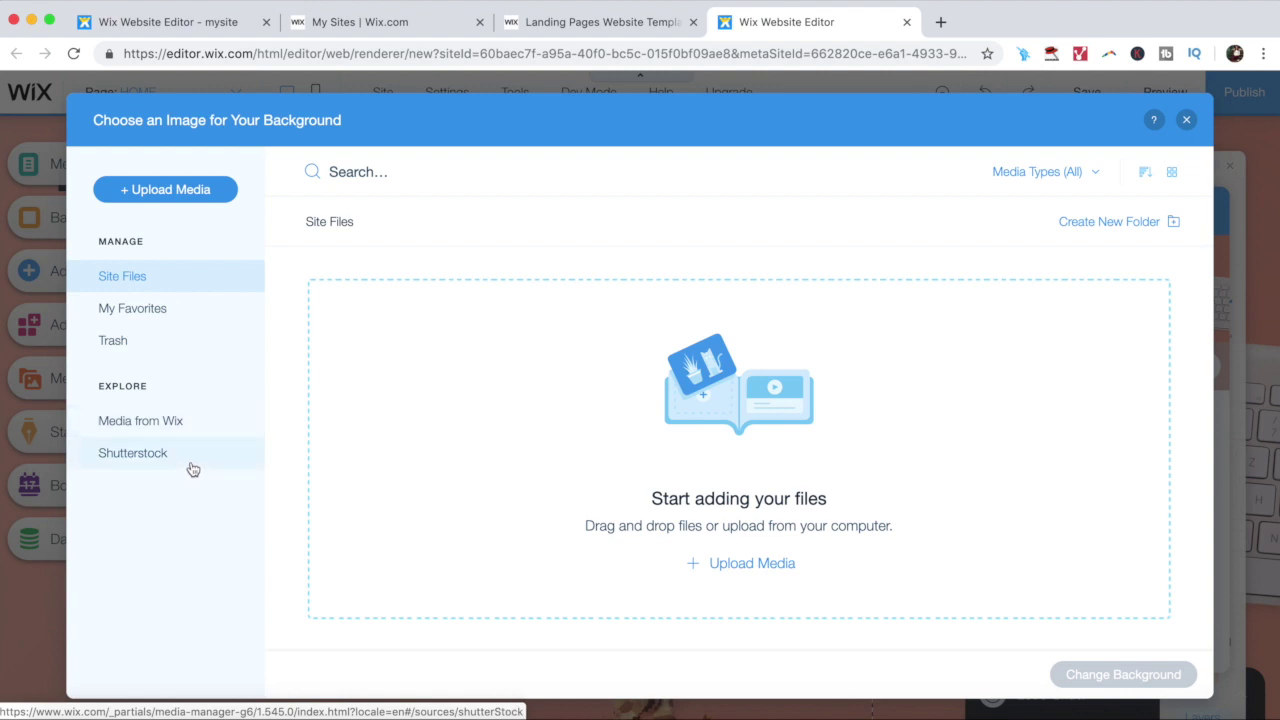
pyautogui.click(204, 420)
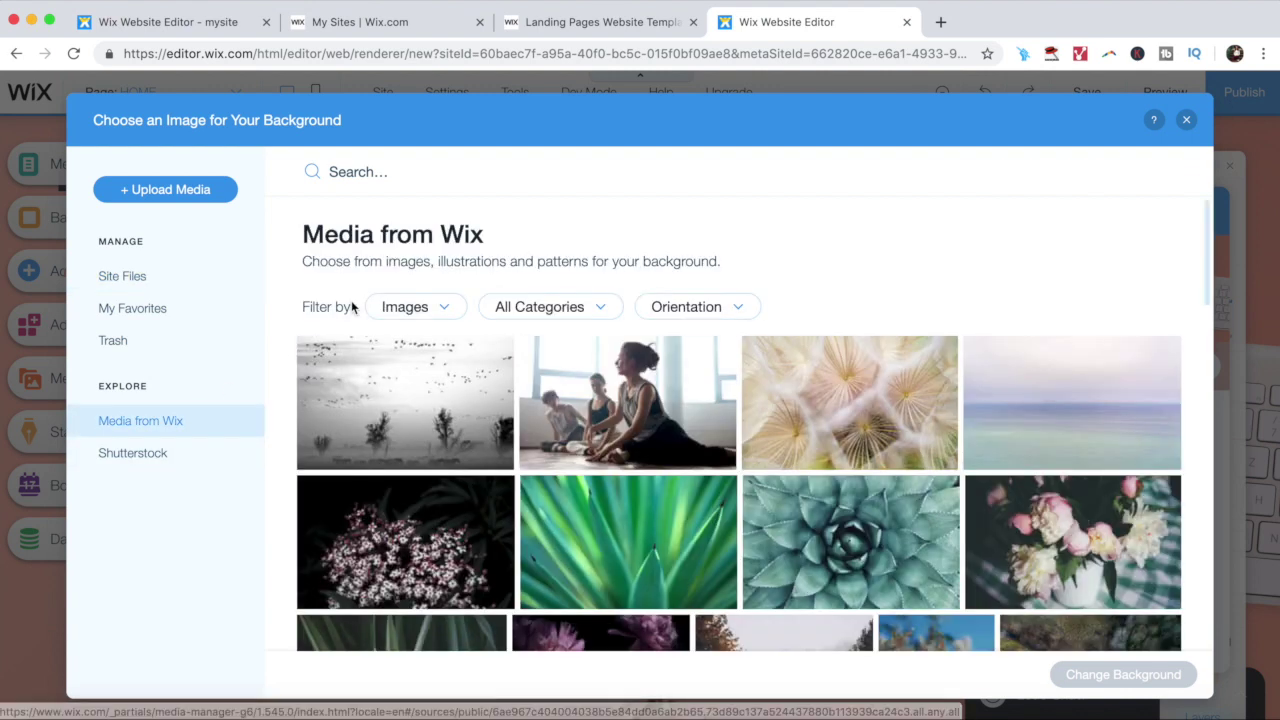
pyautogui.click(415, 168)
pyautogui.write('lao')
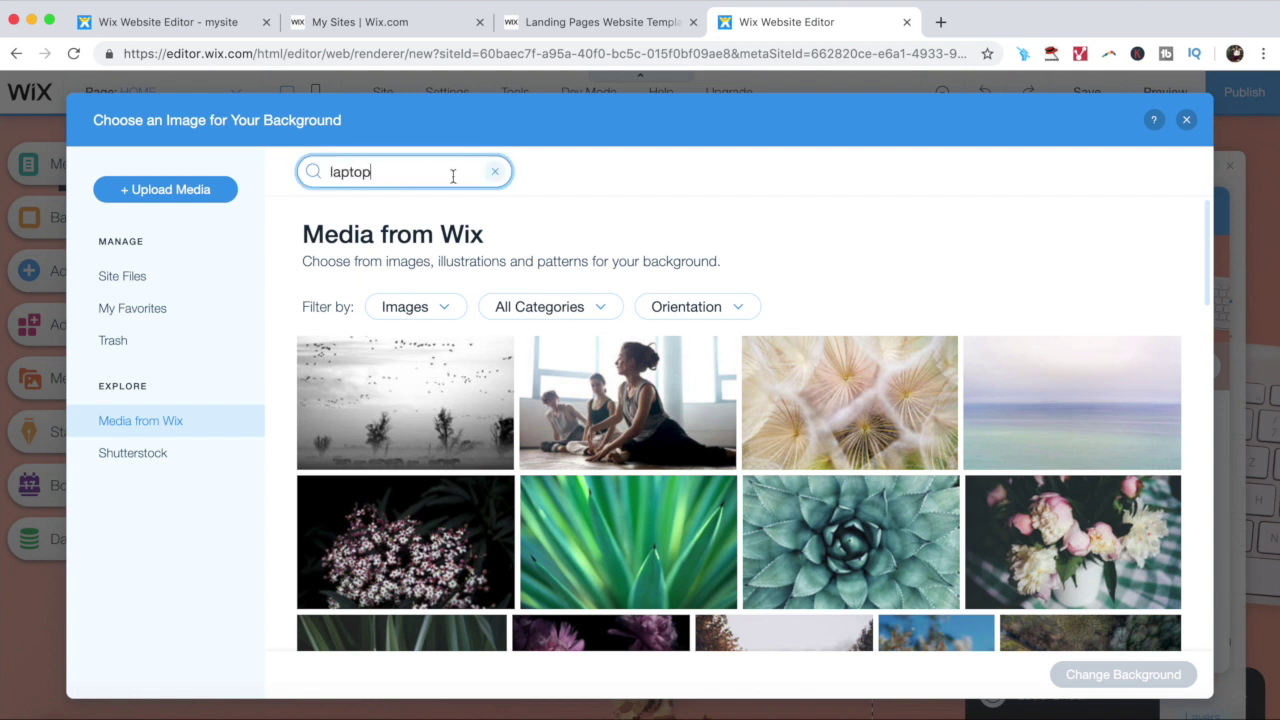
pyautogui.press('Return')
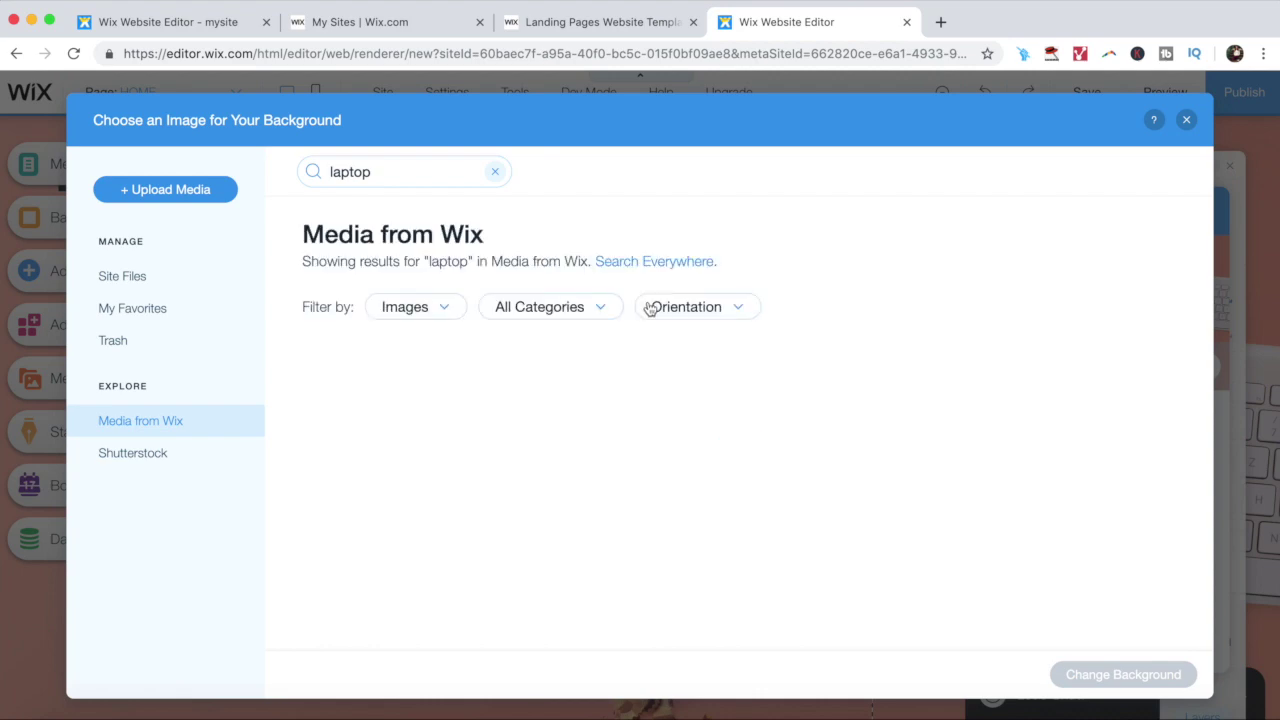
# Apply the Computer Keyboard stock photo as the hero strip background
pyautogui.scroll(-2, 620, 440)
pyautogui.scroll(-2, 615, 450)
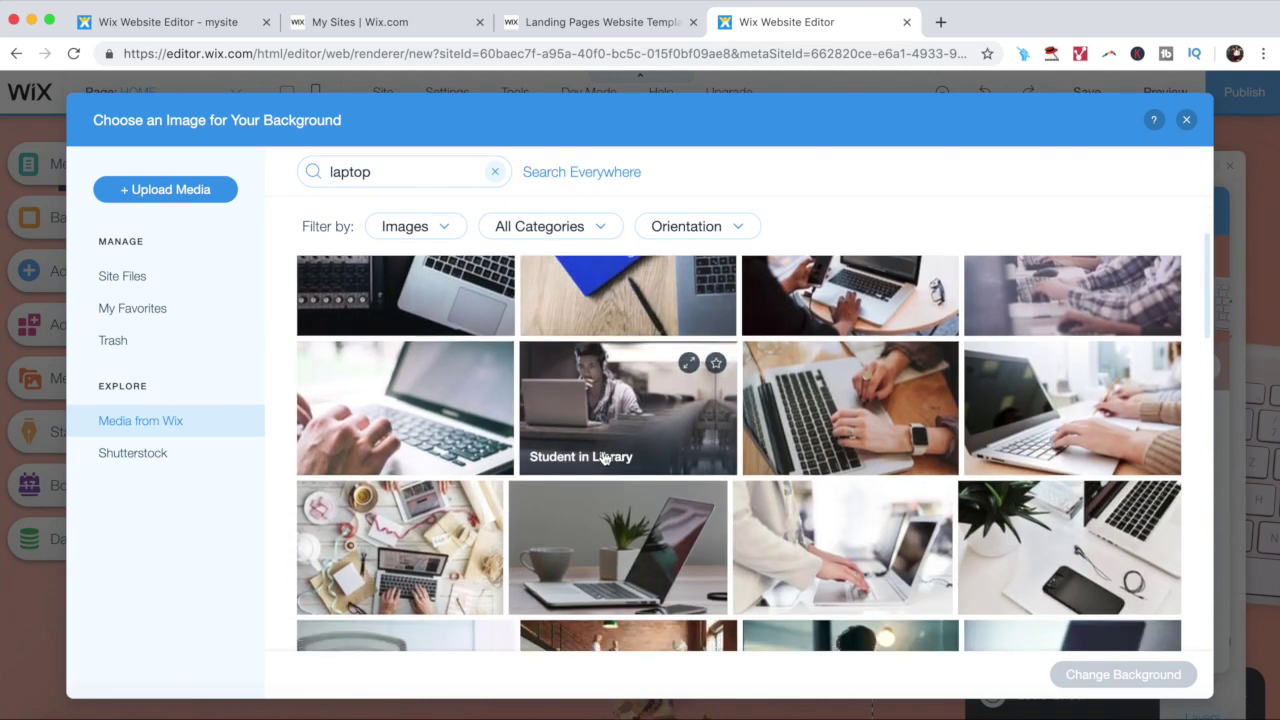
pyautogui.scroll(-2, 604, 458)
pyautogui.scroll(-2, 598, 461)
pyautogui.scroll(-2, 585, 466)
pyautogui.scroll(-2, 568, 474)
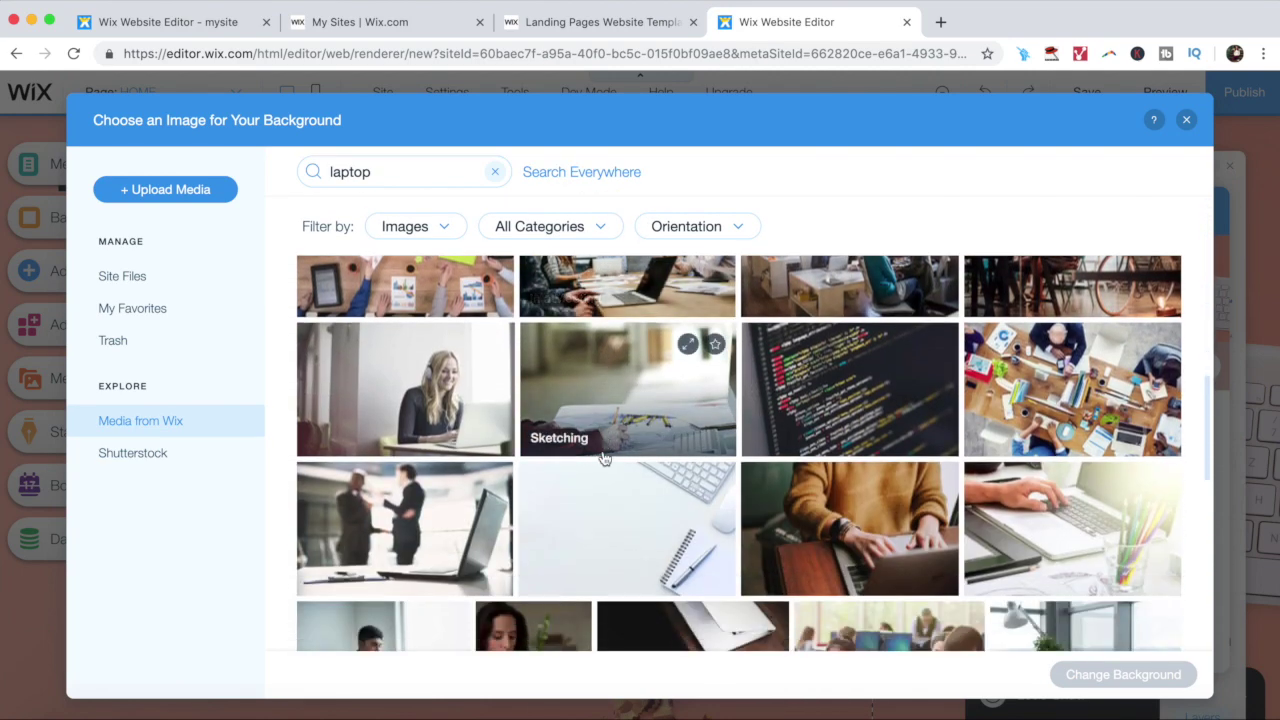
pyautogui.scroll(-2, 550, 482)
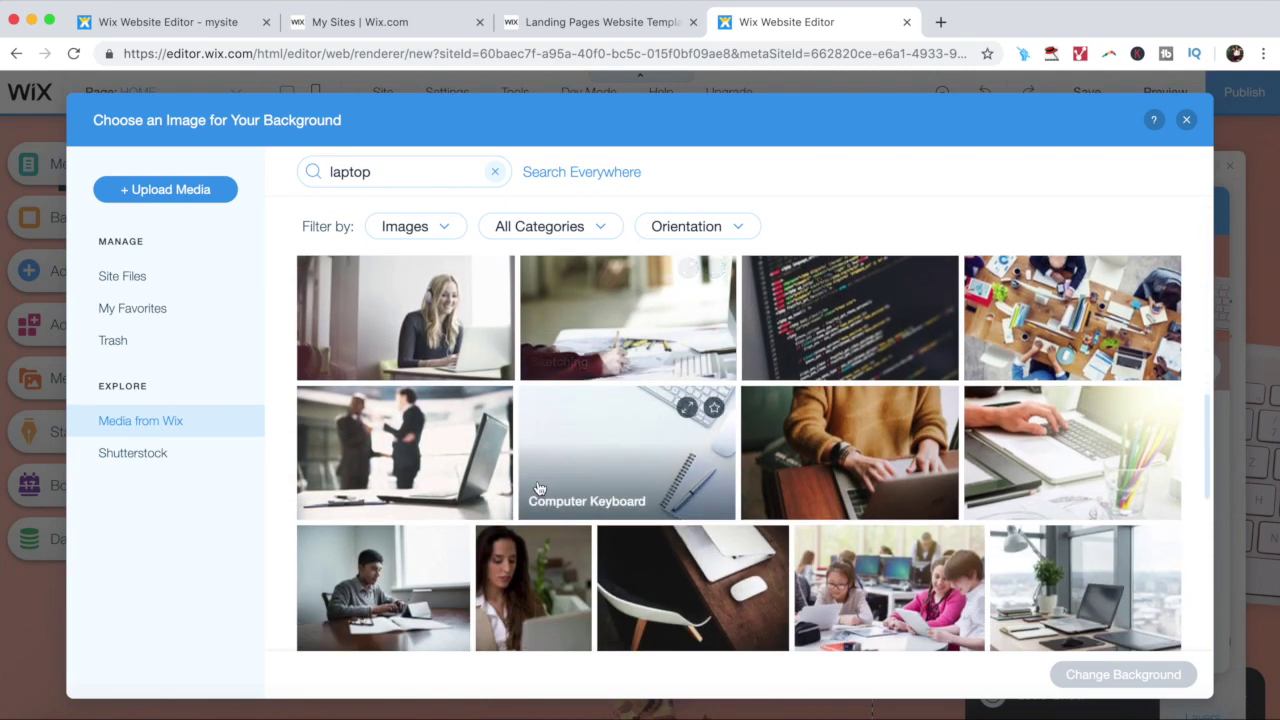
pyautogui.click(603, 432)
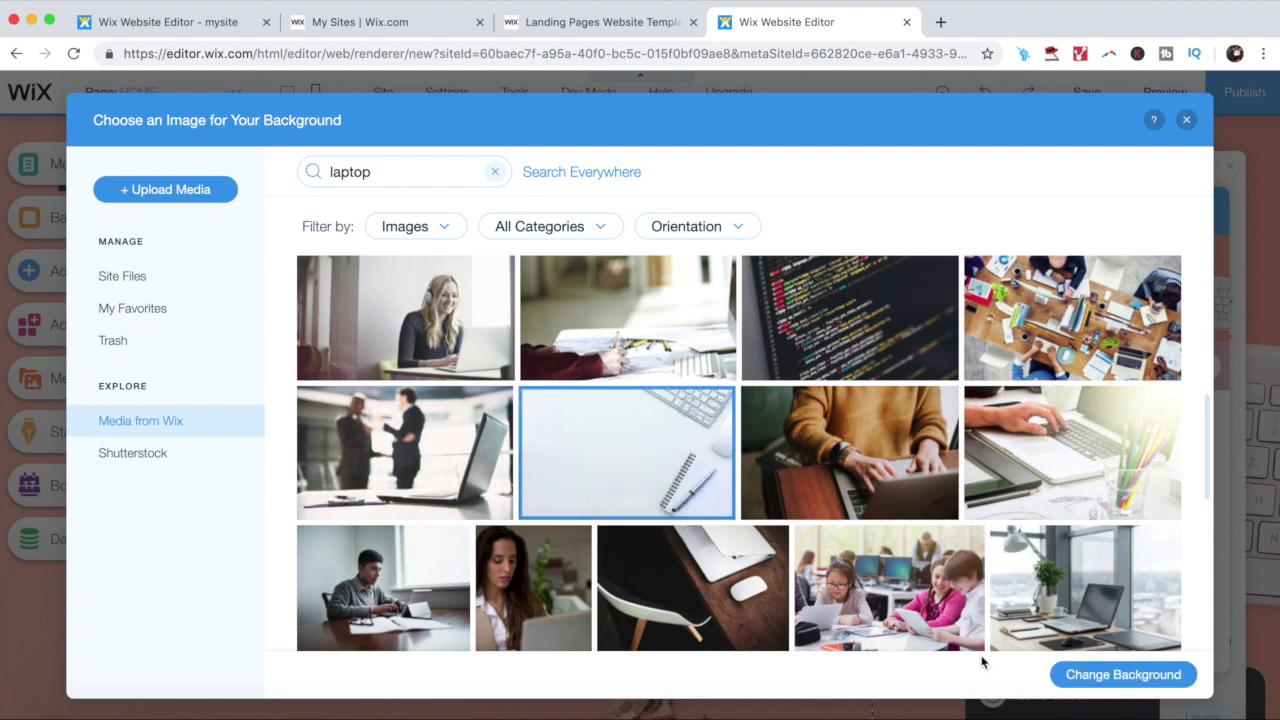
pyautogui.click(1083, 684)
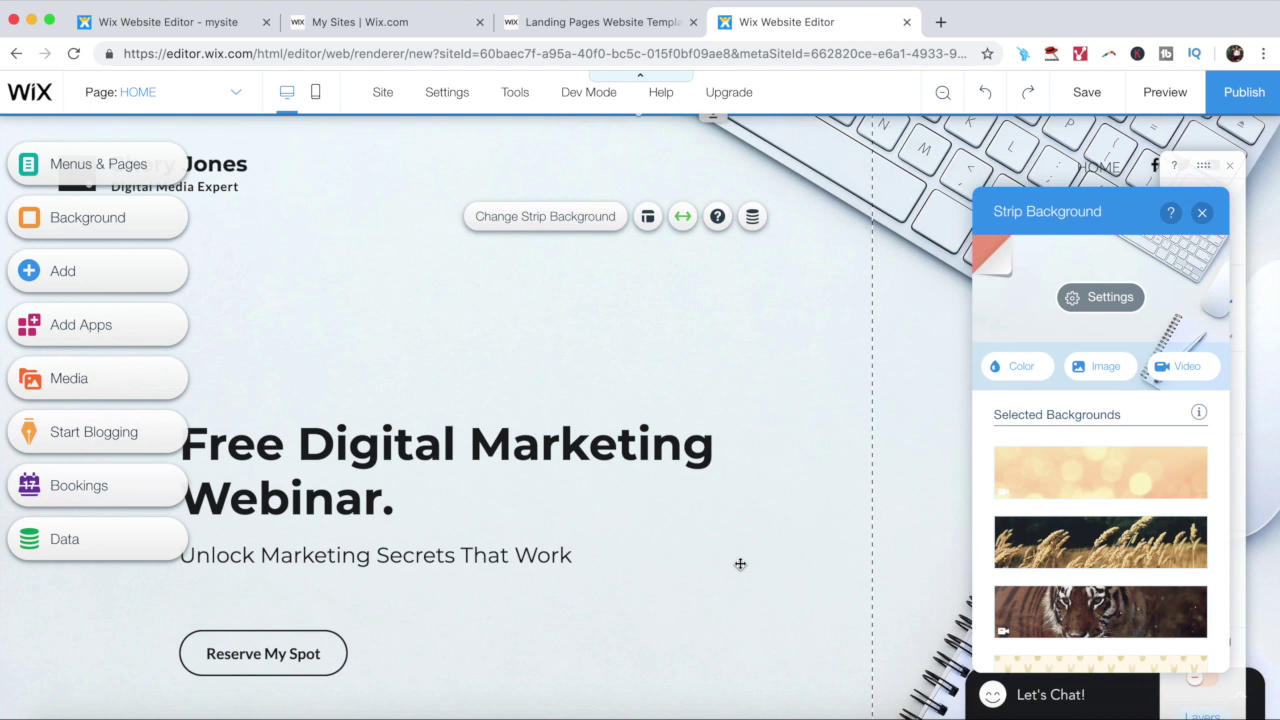
# Move the 'Hi, I'm Chery' heading right to align with the paragraph
pyautogui.click(620, 463)
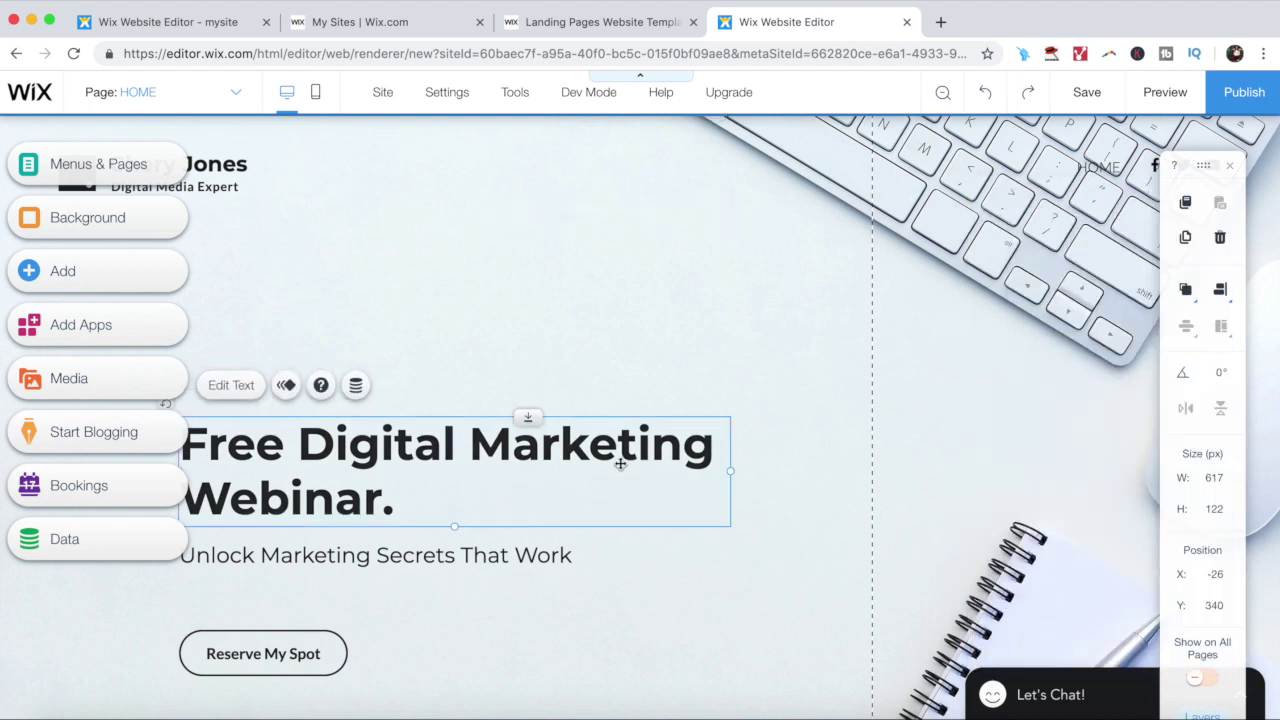
pyautogui.click(313, 648)
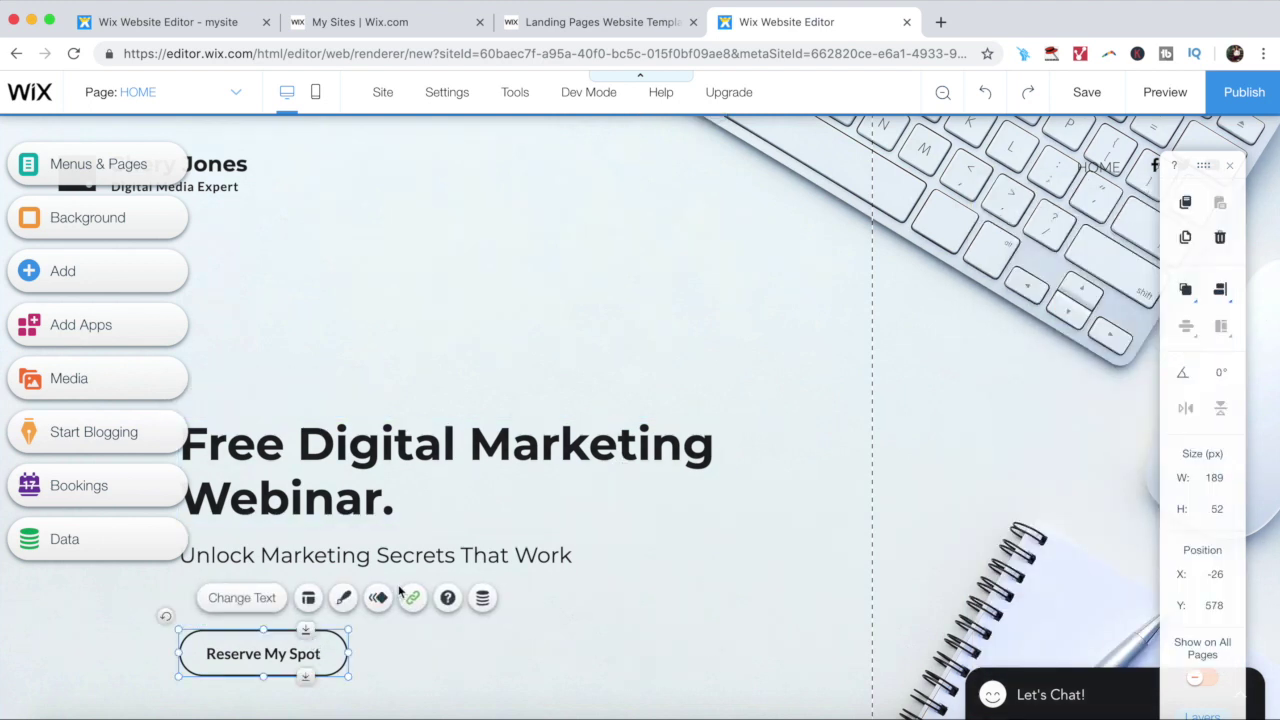
pyautogui.scroll(-1, 874, 283)
pyautogui.scroll(-4, 874, 283)
pyautogui.scroll(-3, 874, 283)
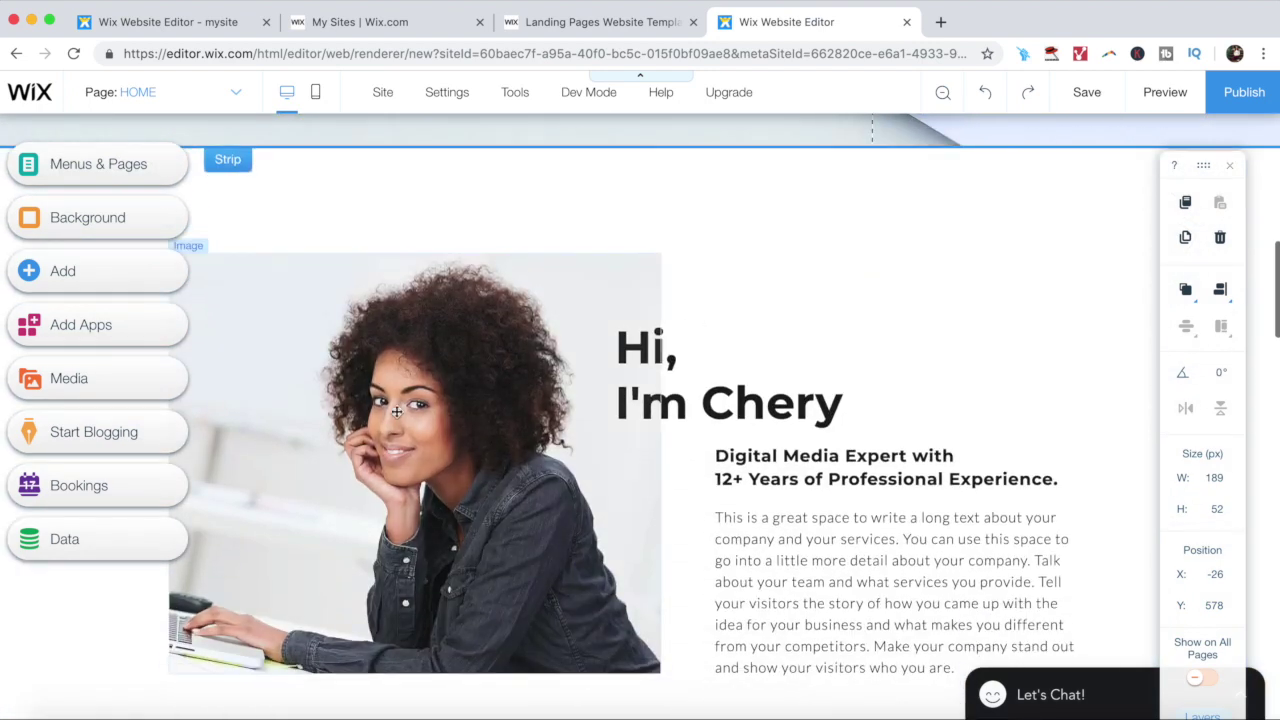
pyautogui.click(638, 377)
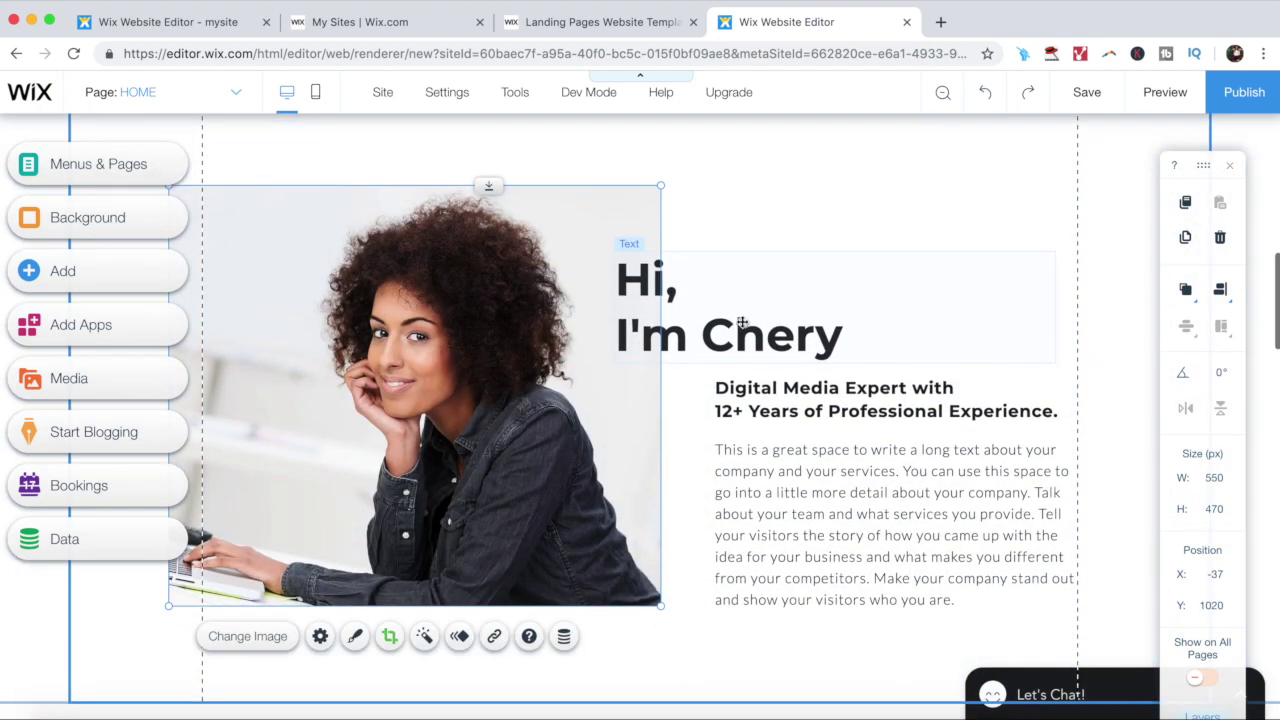
pyautogui.moveTo(727, 312); pyautogui.dragTo(826, 296)
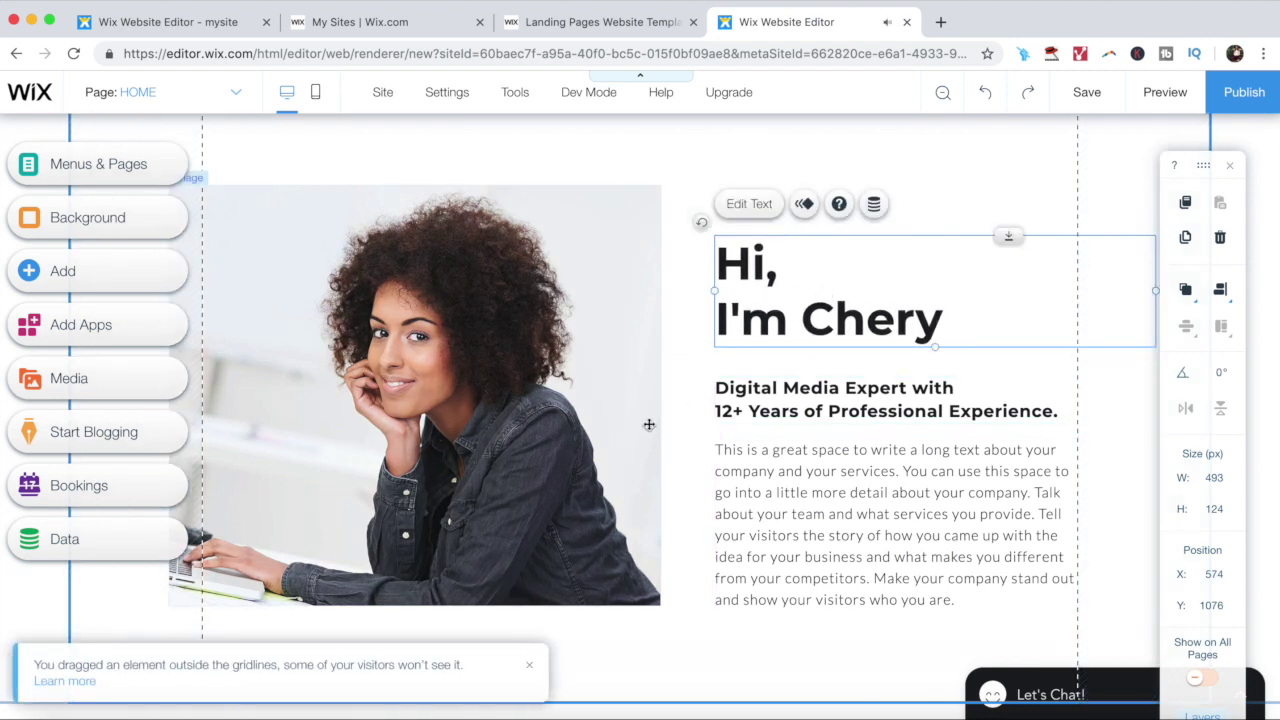
# Delete the 'Digital Media Expert' subheading
pyautogui.click(756, 395)
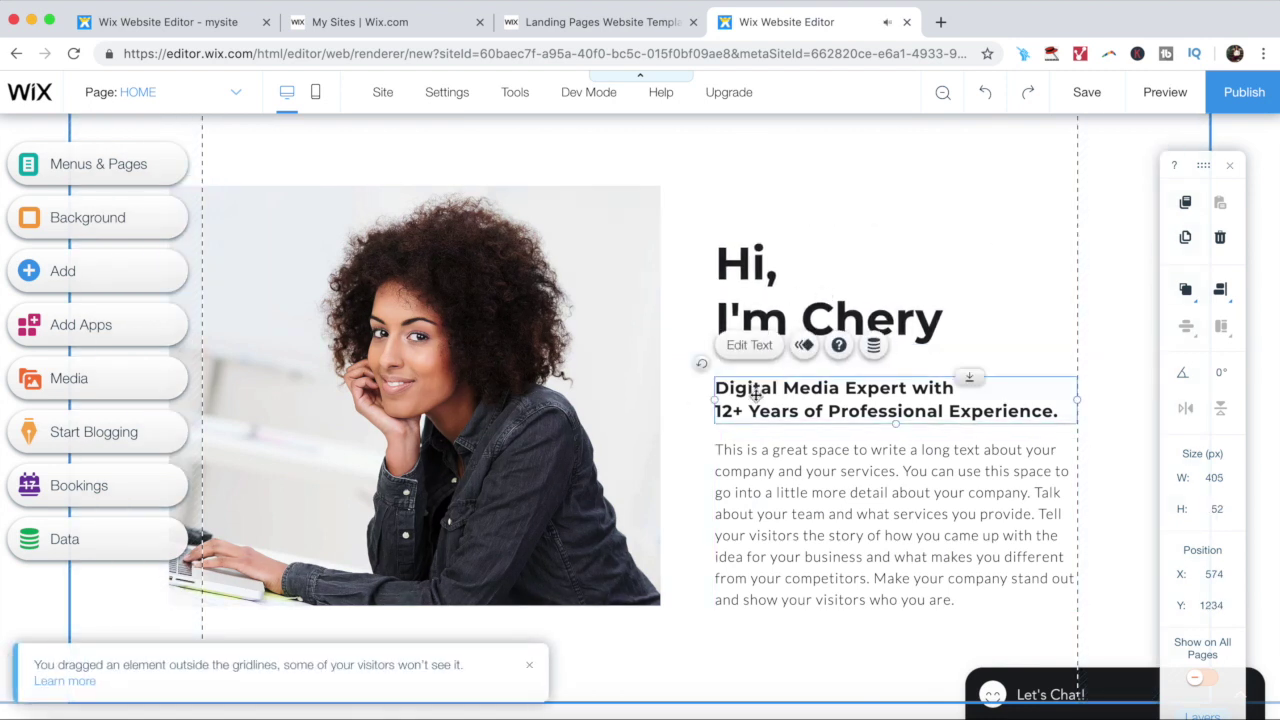
pyautogui.press('Delete')
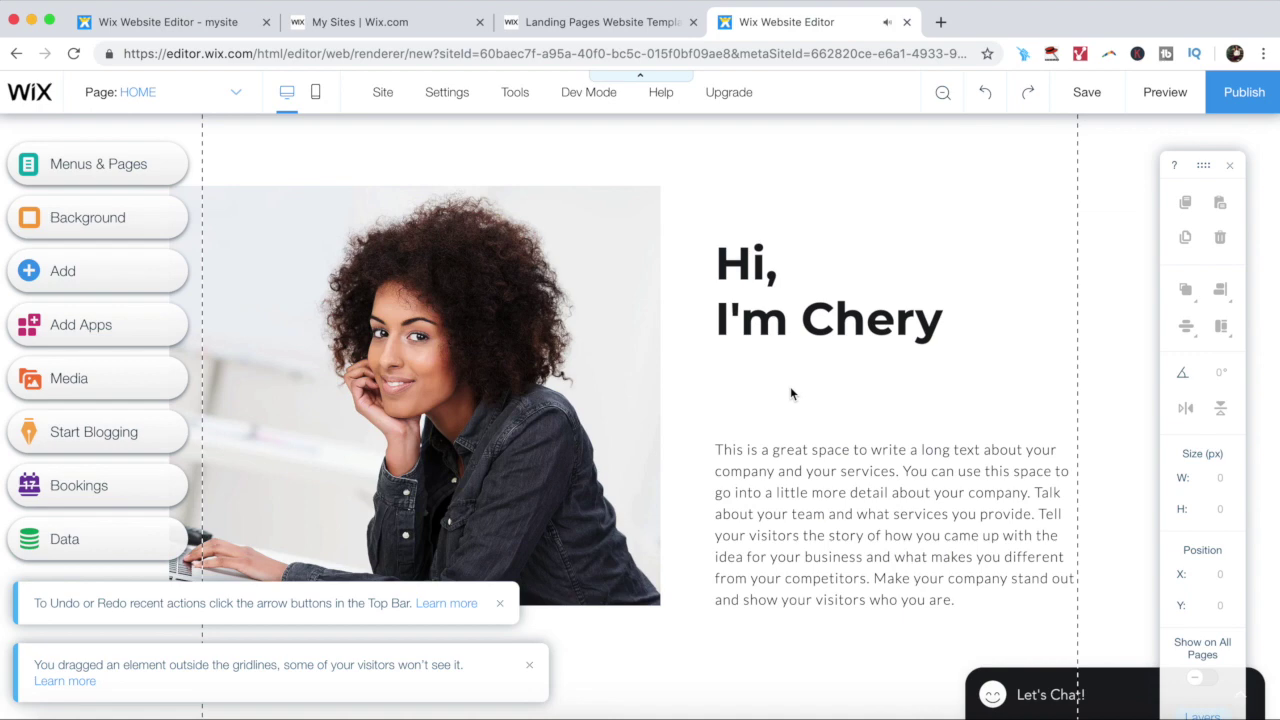
pyautogui.scroll(2, 790, 390)
pyautogui.scroll(3, 790, 390)
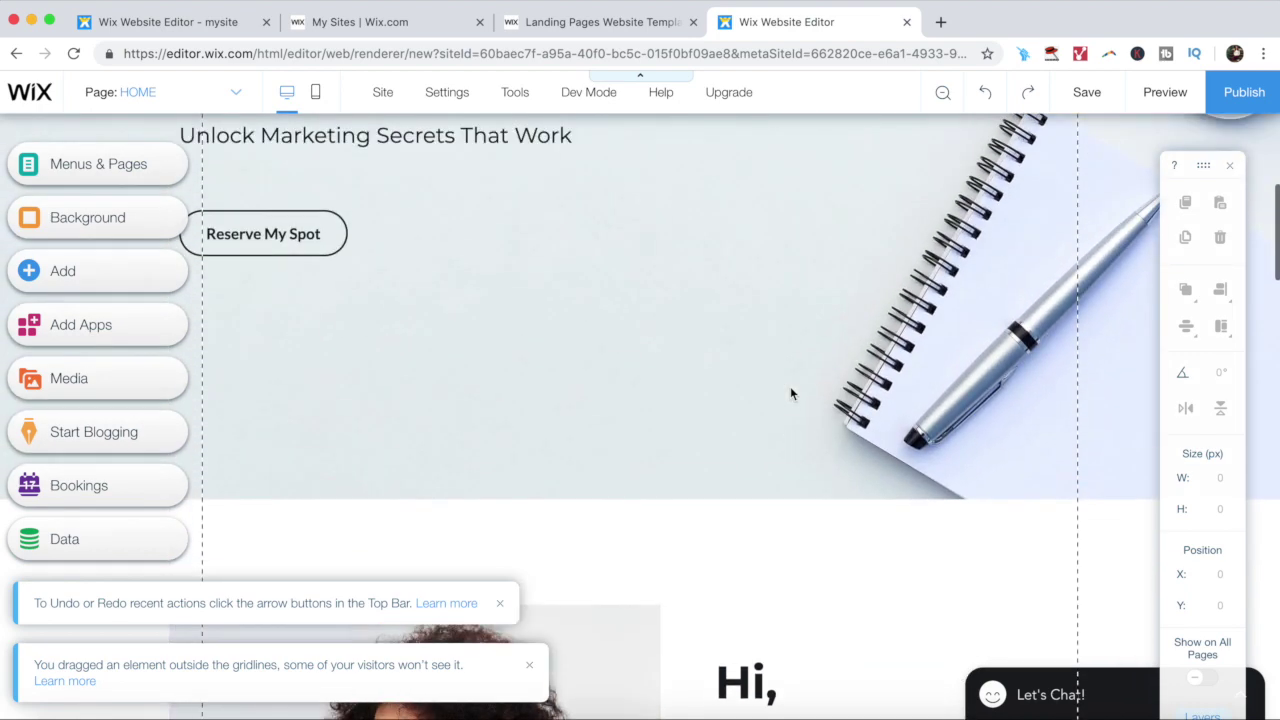
# Link the Reserve My Spot button to a new lightbox
pyautogui.scroll(3, 790, 393)
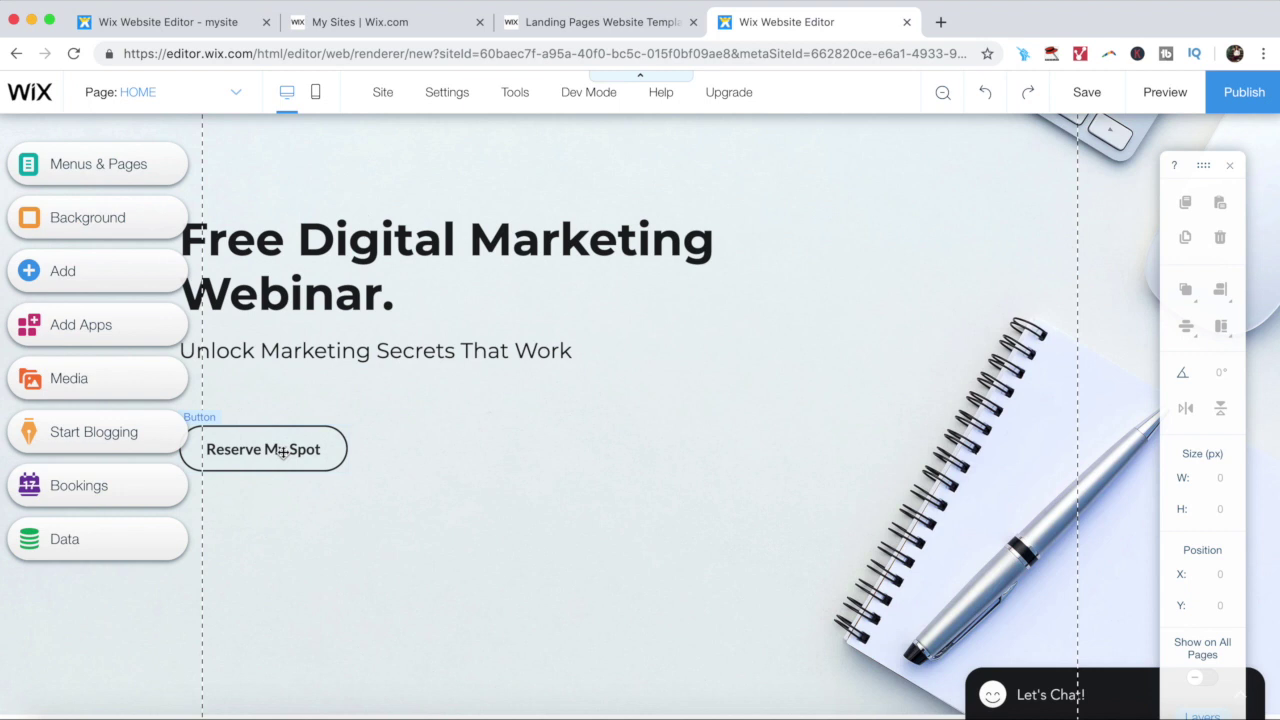
pyautogui.click(283, 452)
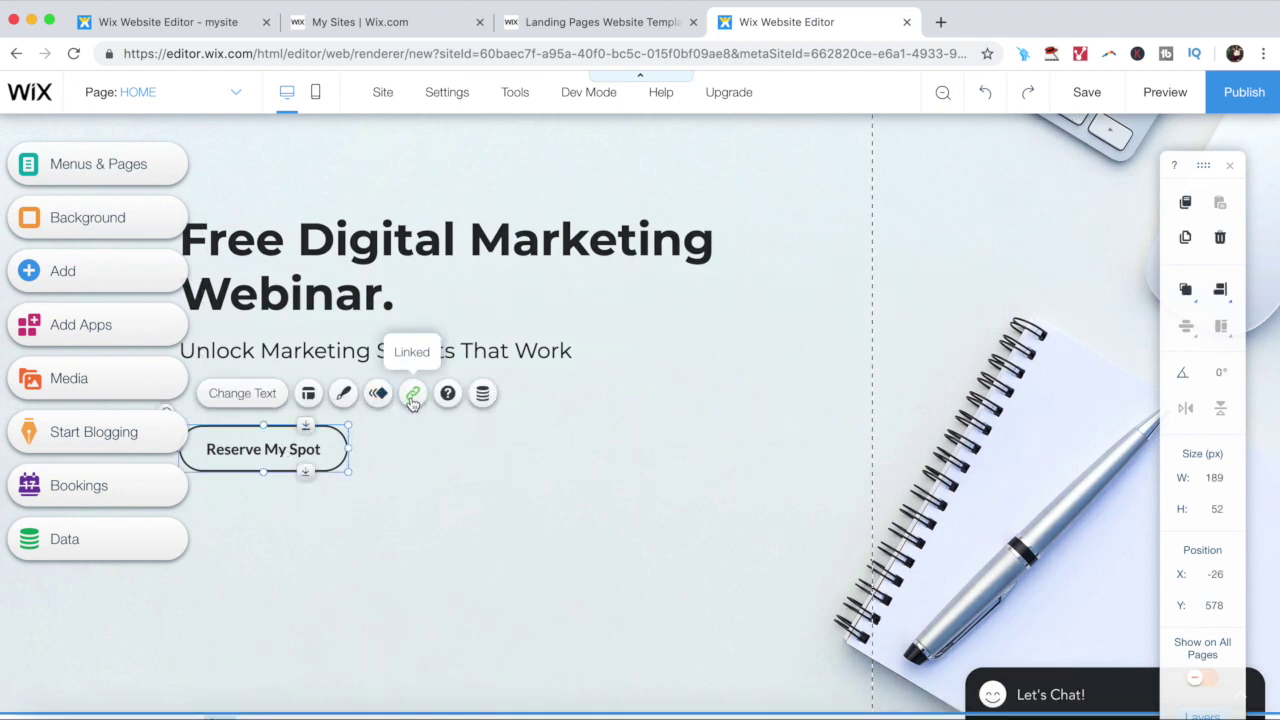
pyautogui.click(412, 396)
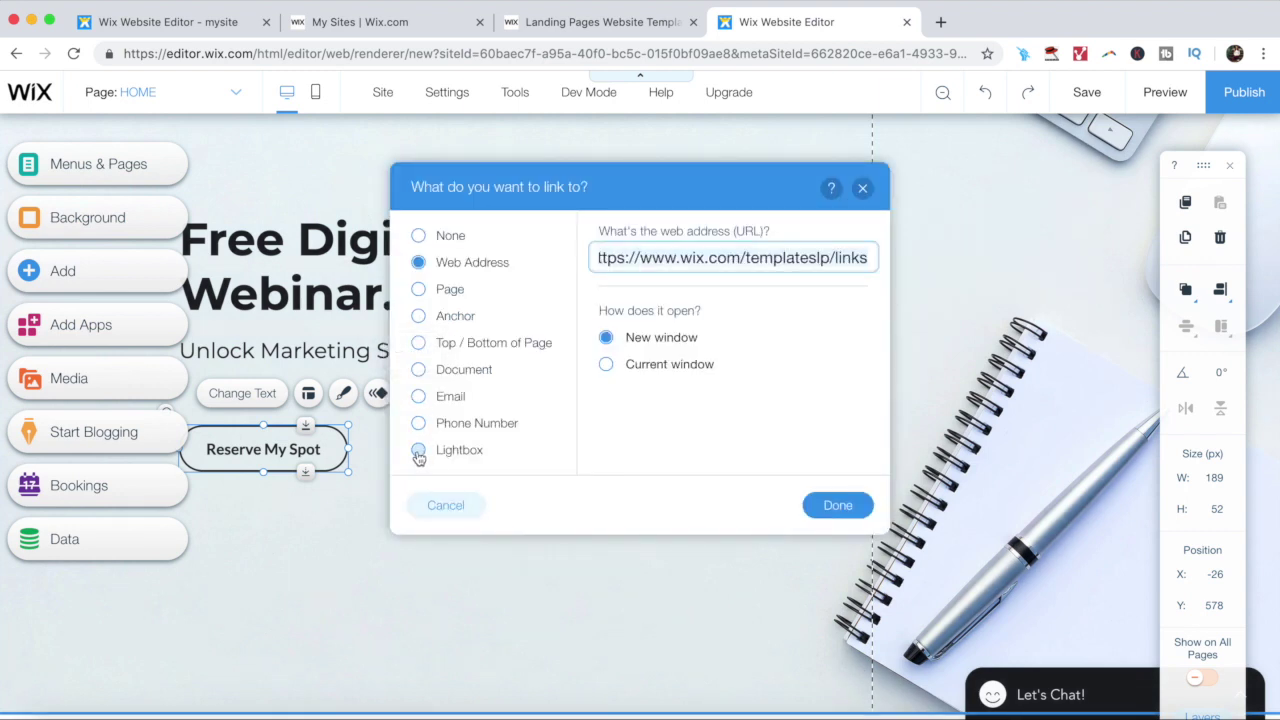
pyautogui.click(418, 452)
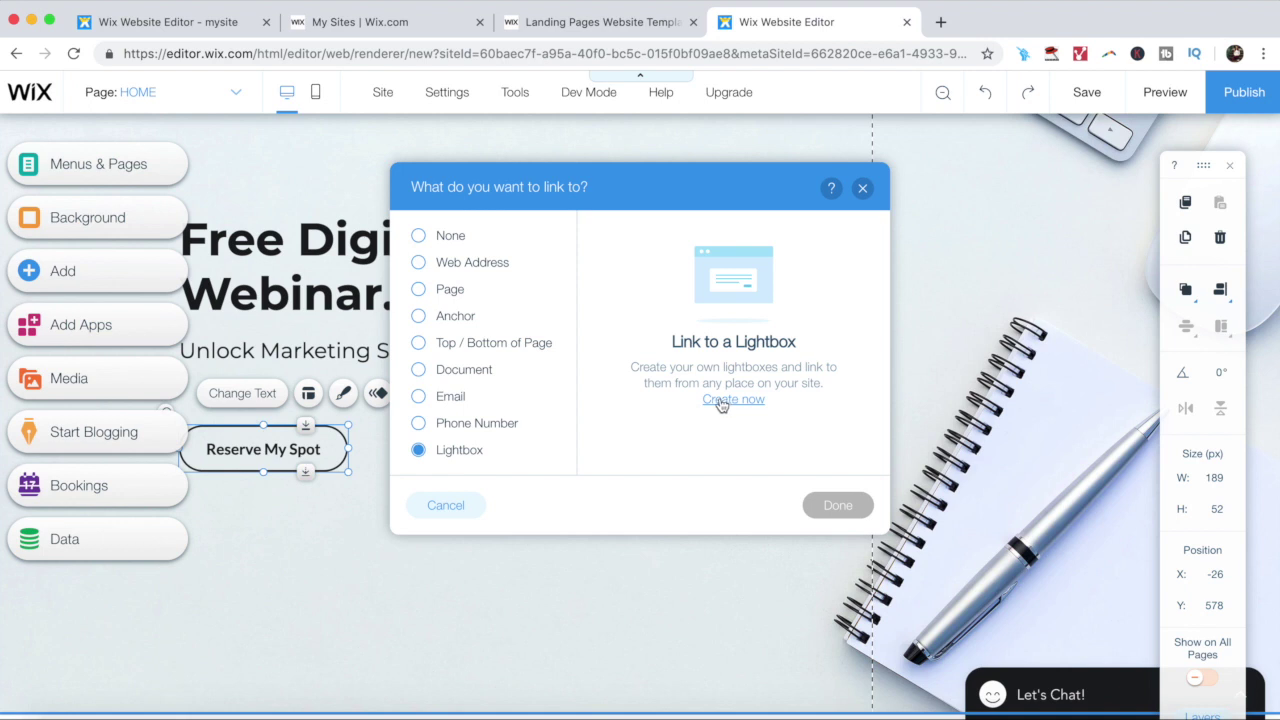
pyautogui.click(721, 400)
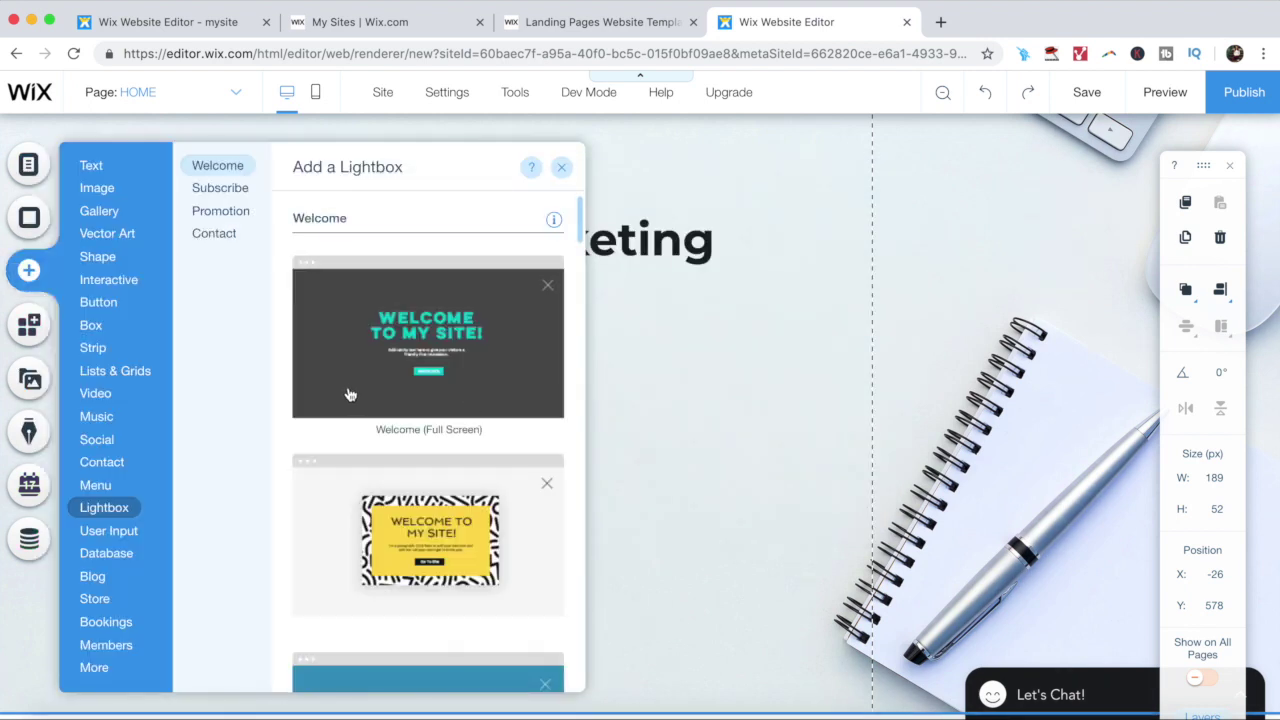
# Add the Subscribe (Black & White) 'Never Miss an Update' lightbox template
pyautogui.click(247, 192)
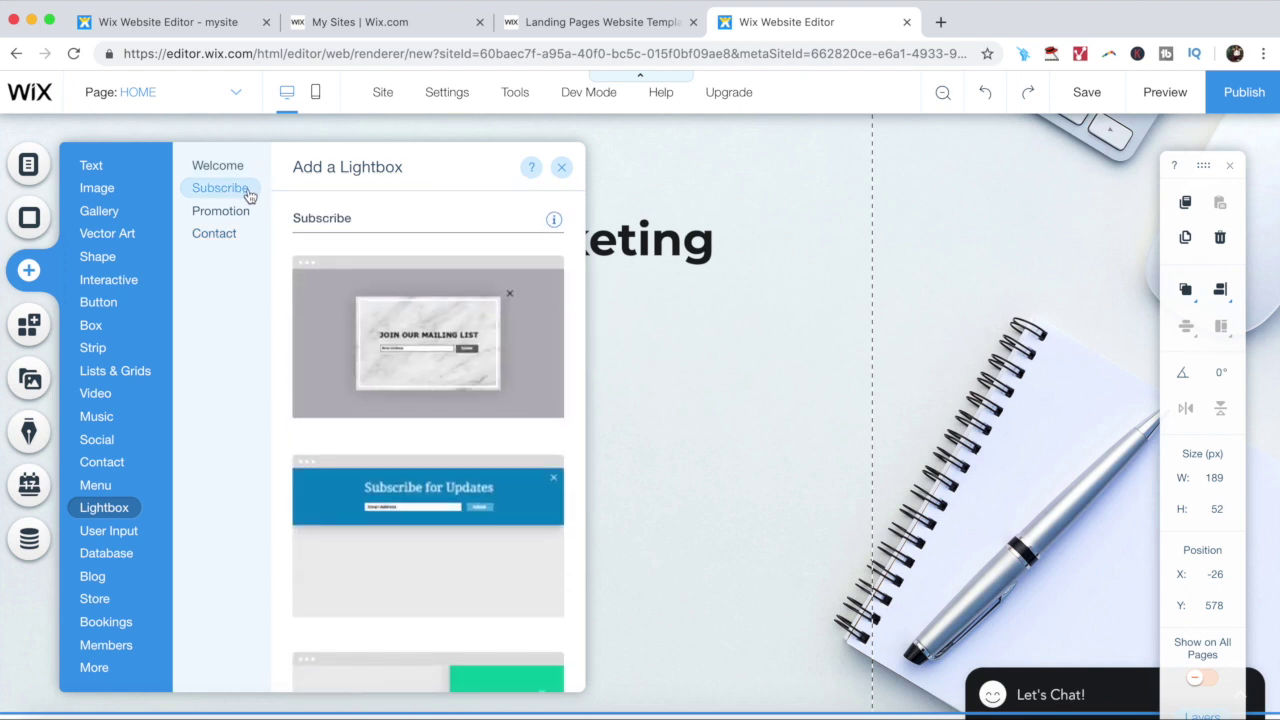
pyautogui.scroll(-2, 402, 291)
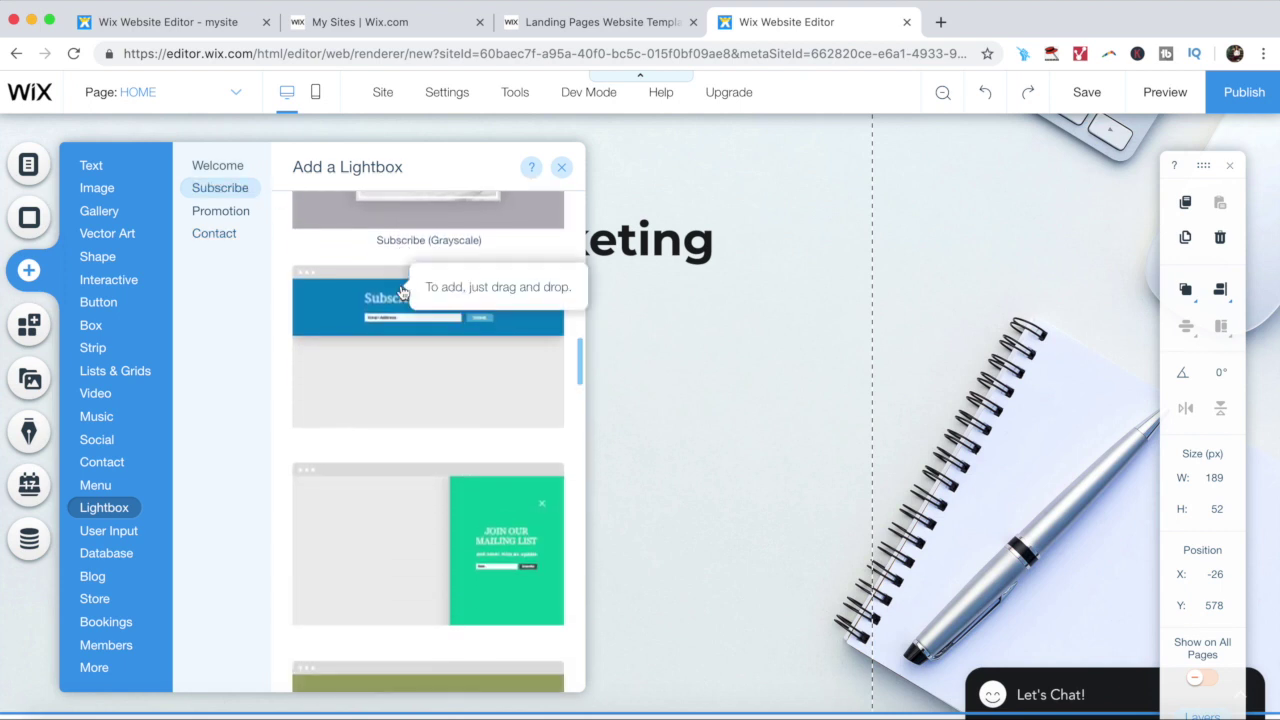
pyautogui.scroll(-2, 402, 291)
pyautogui.scroll(-1, 402, 291)
pyautogui.scroll(-2, 402, 291)
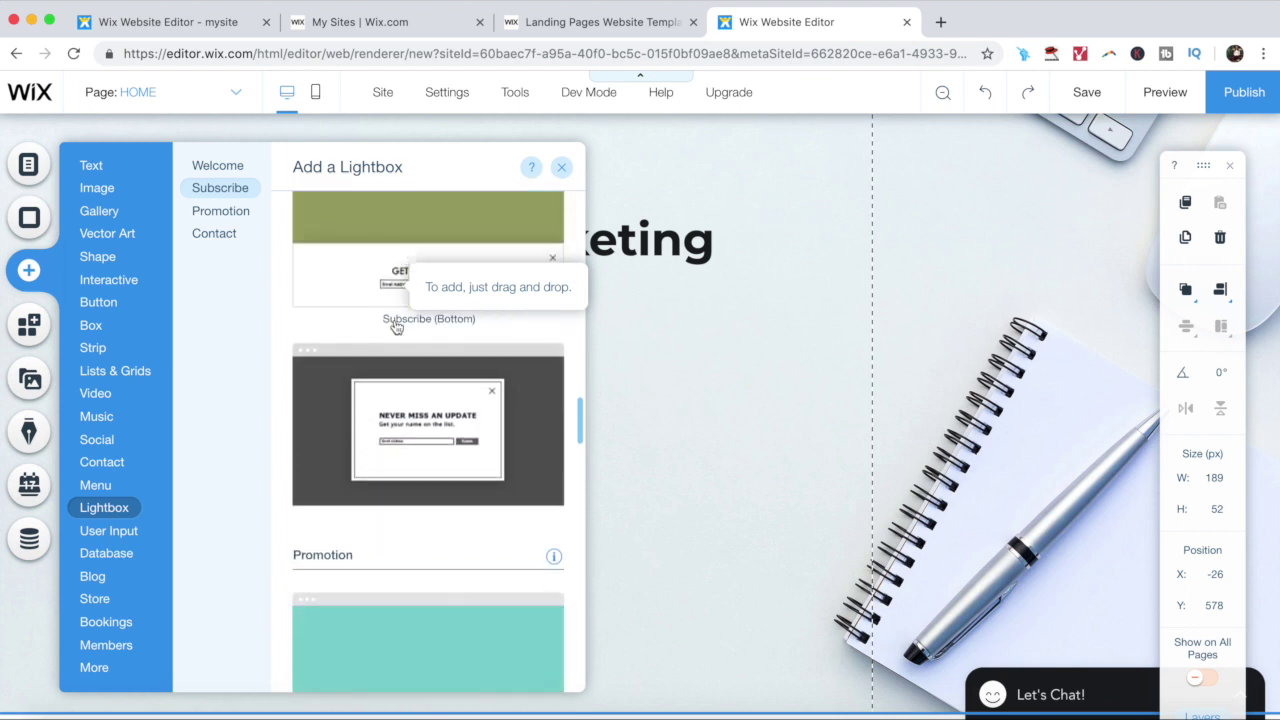
pyautogui.click(379, 398)
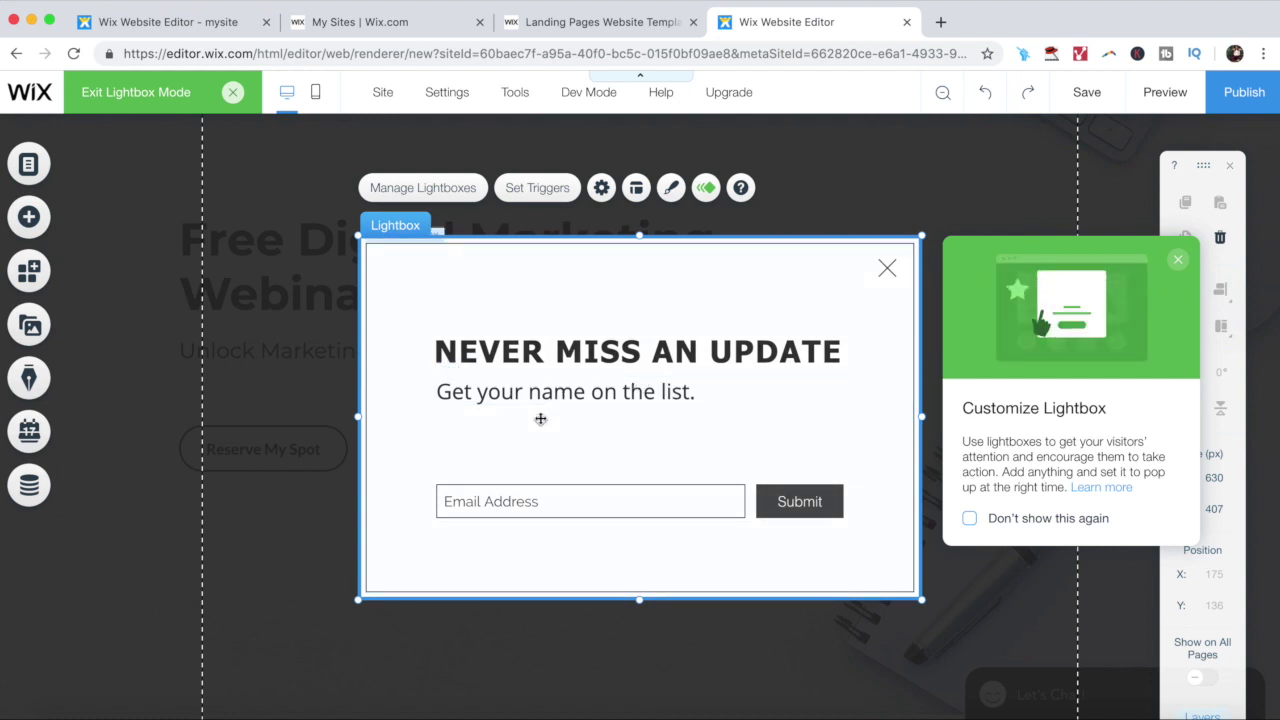
# Nudge the Never Miss an Update heading slightly upward
pyautogui.moveTo(570, 352); pyautogui.dragTo(575, 337)
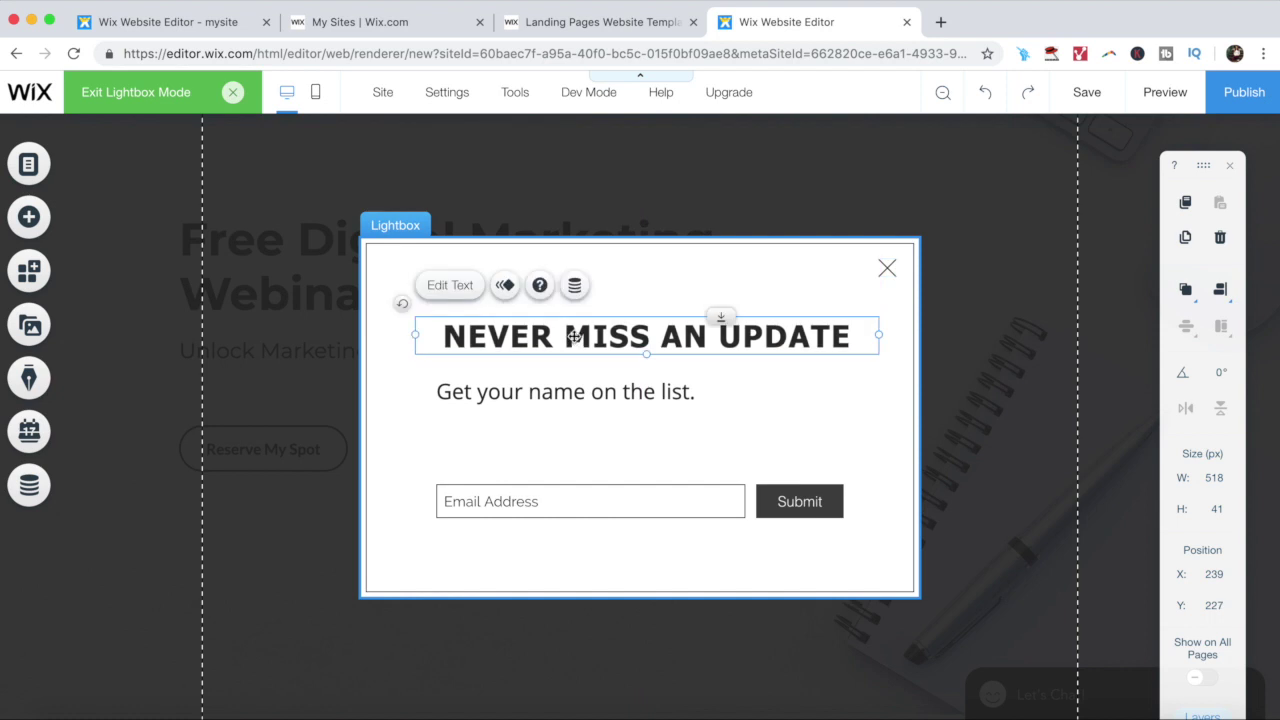
pyautogui.doubleClick(573, 337)
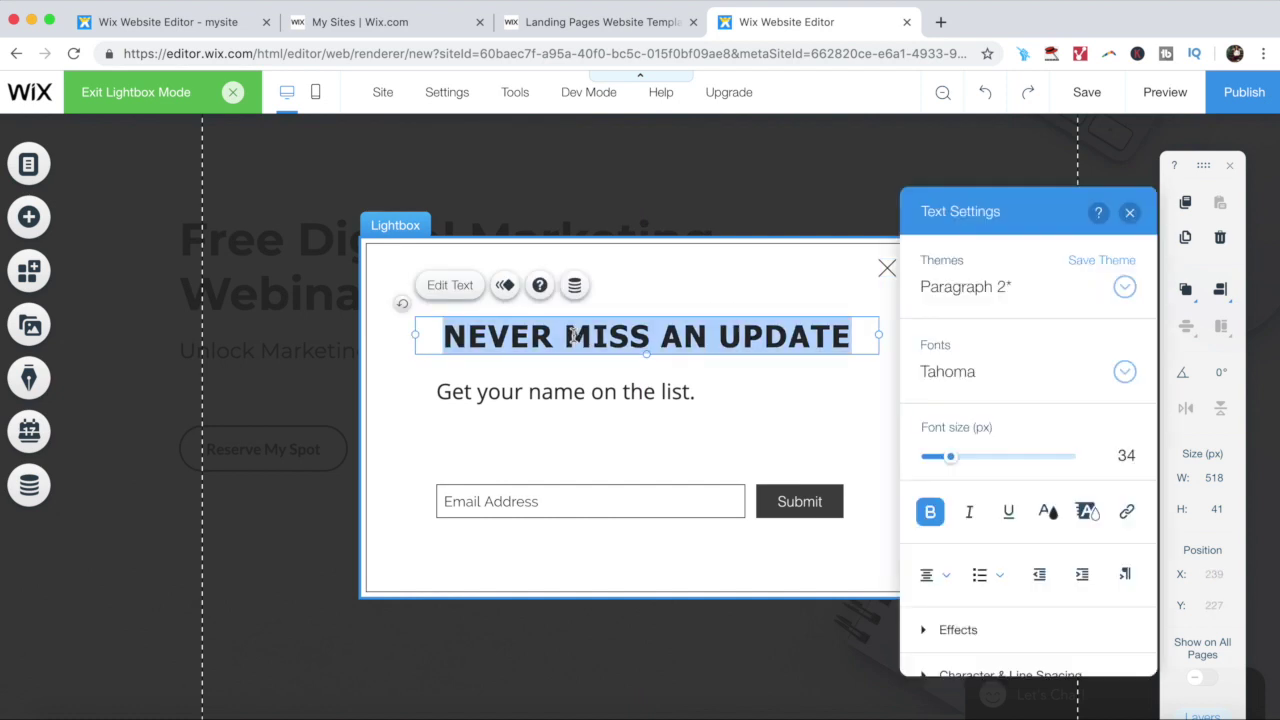
pyautogui.click(617, 266)
pyautogui.click(29, 217)
pyautogui.moveTo(108, 523)
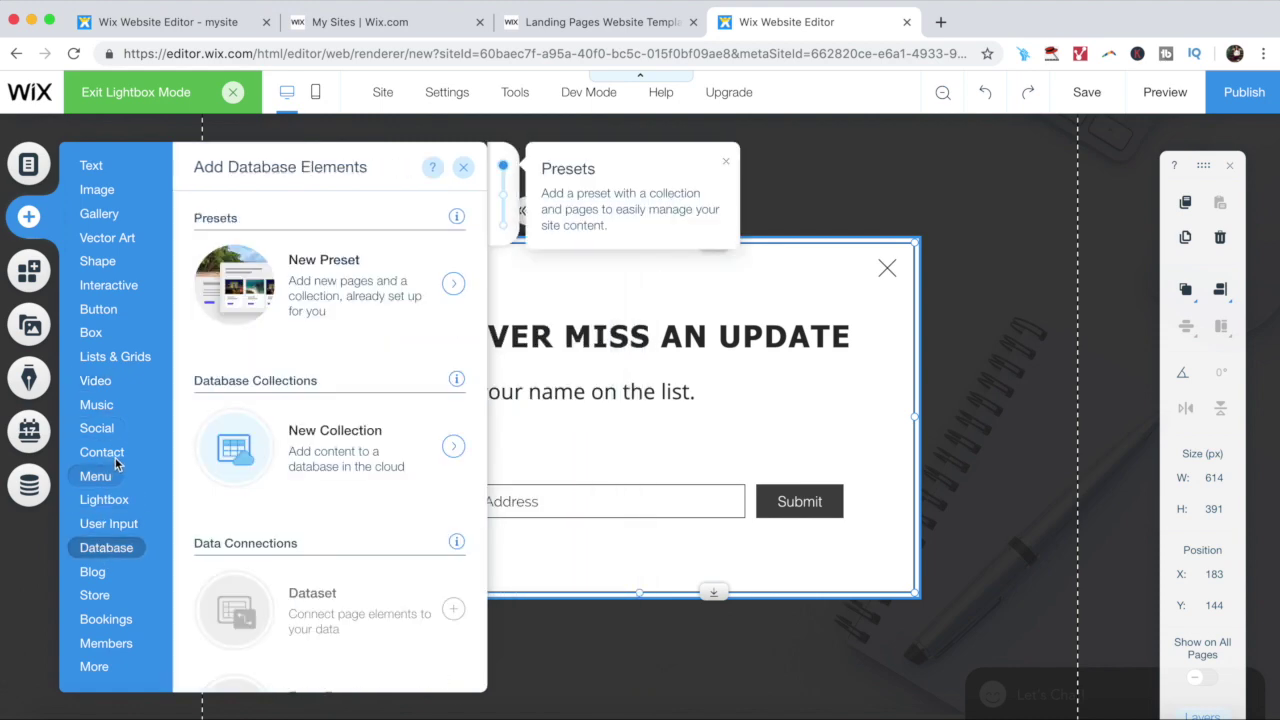
pyautogui.click(778, 357)
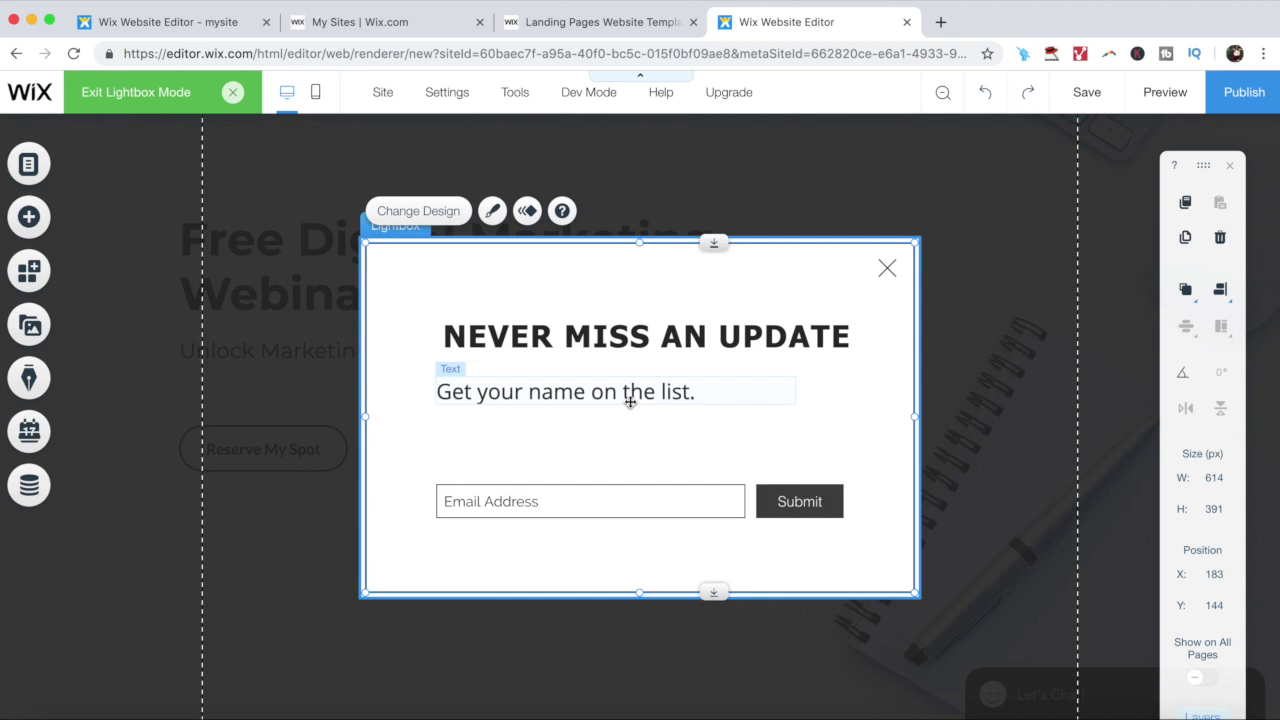
# Retitle the lightbox 'sign up now for this FREE WEBINAR!' with subtitle 'Just fill out the form below to save your seat'
pyautogui.click(646, 336)
pyautogui.doubleClick(646, 336)
pyautogui.write('sign up now for this FREE WEBINAR!')
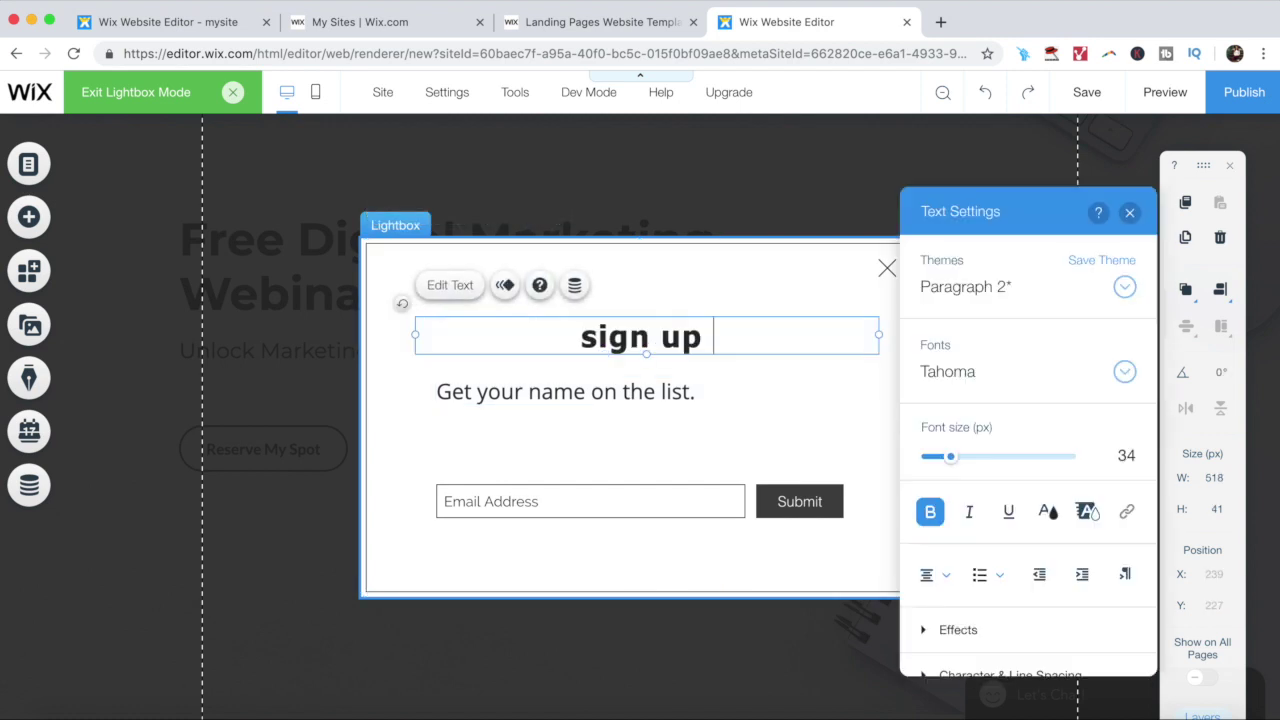
pyautogui.doubleClick(565, 428)
pyautogui.write('Just fill out the form below to save your seat')
pyautogui.click(657, 274)
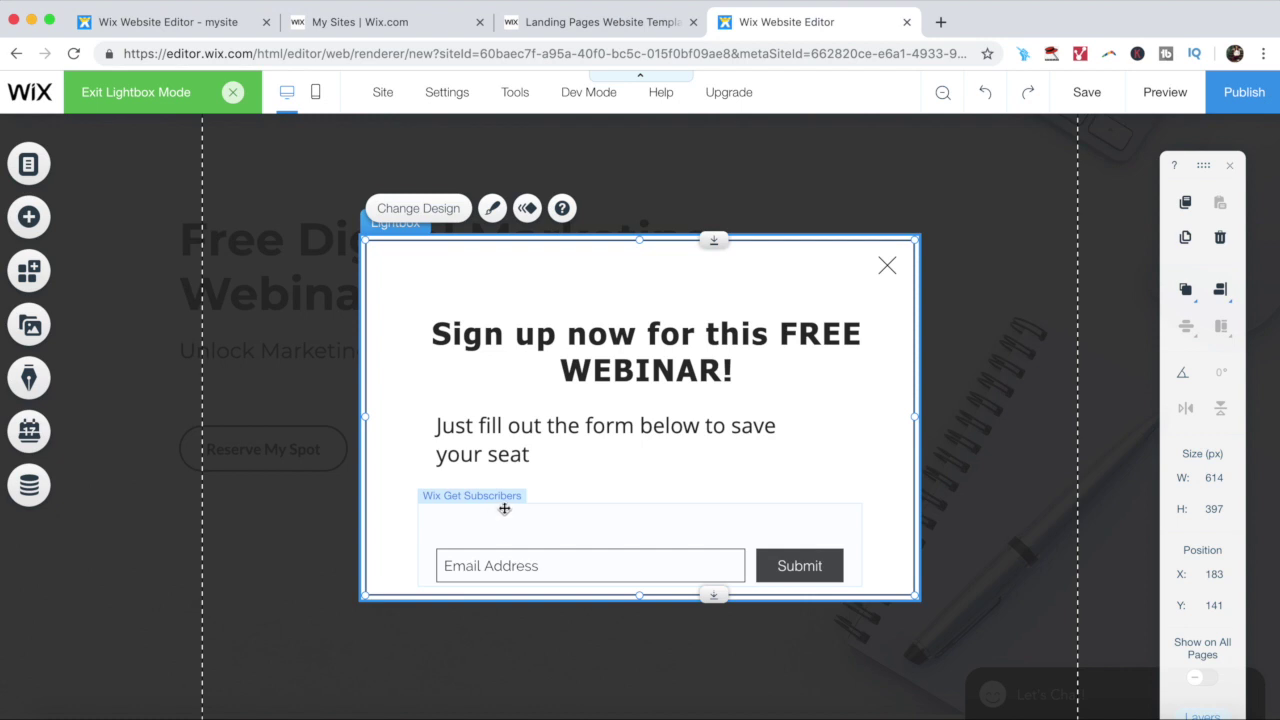
pyautogui.click(504, 509)
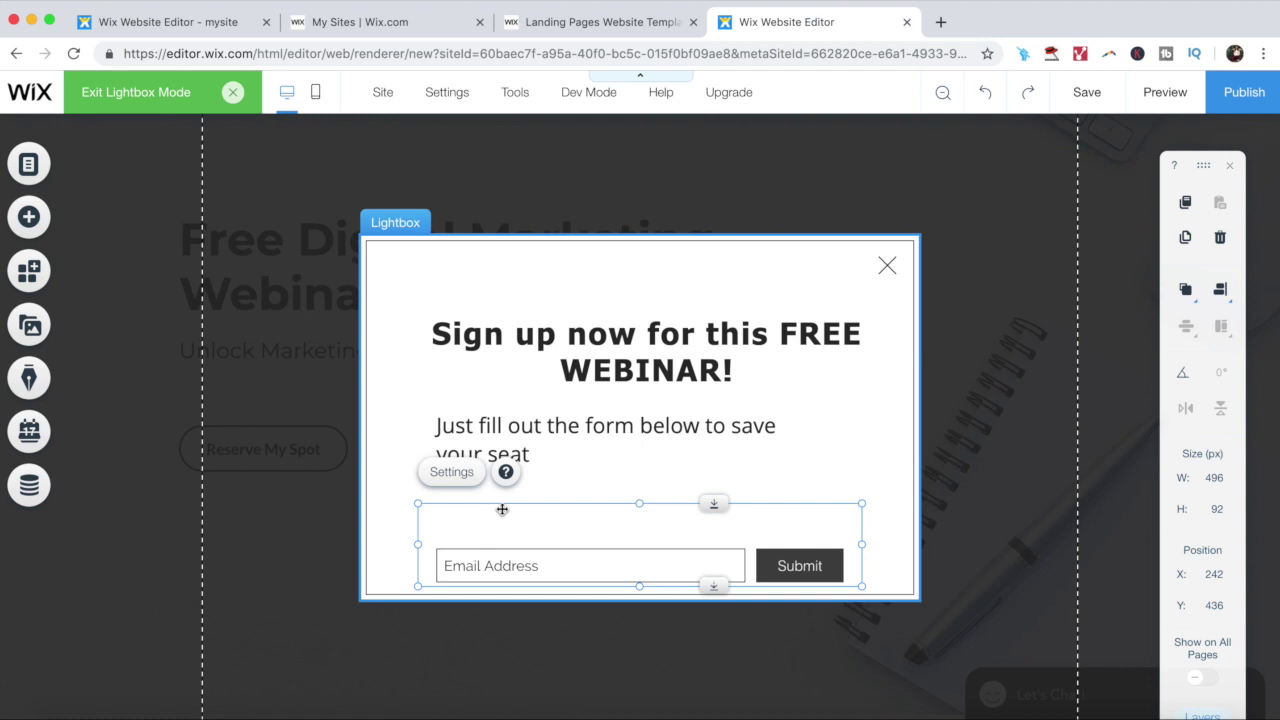
# Delete the Wix Get Subscribers form and open the Add panel for embeds
pyautogui.press('Delete')
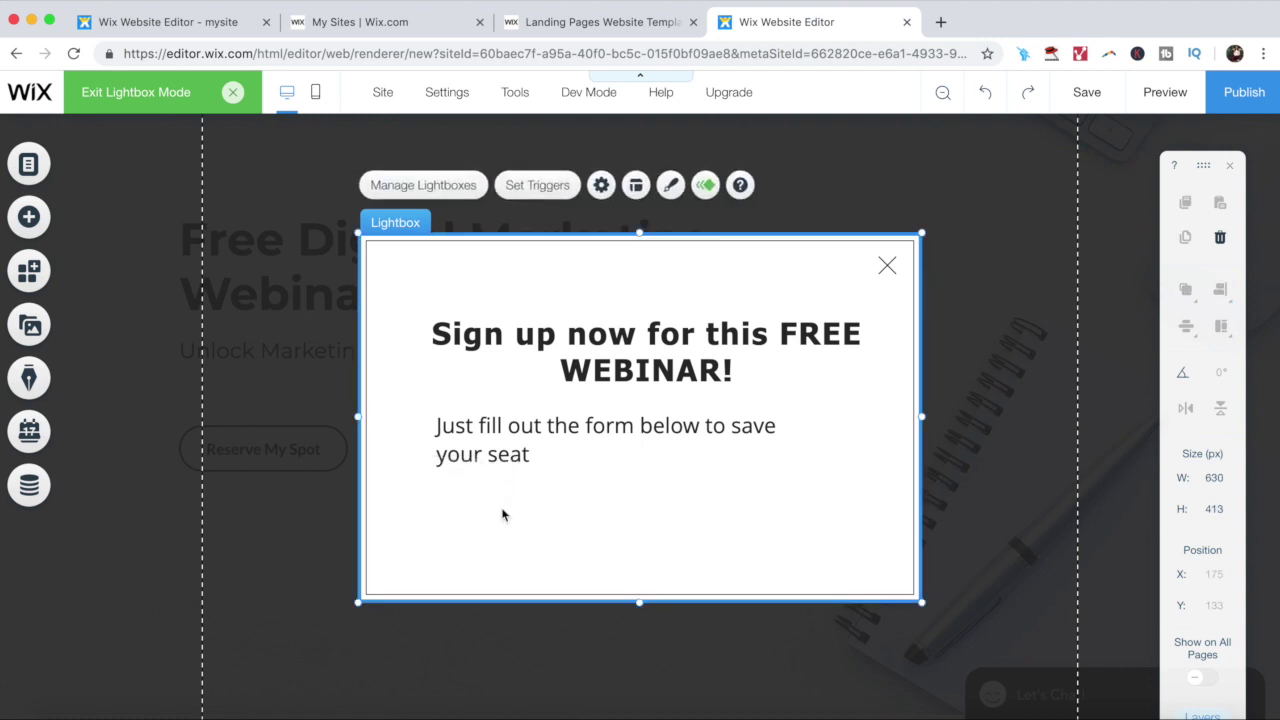
pyautogui.click(40, 222)
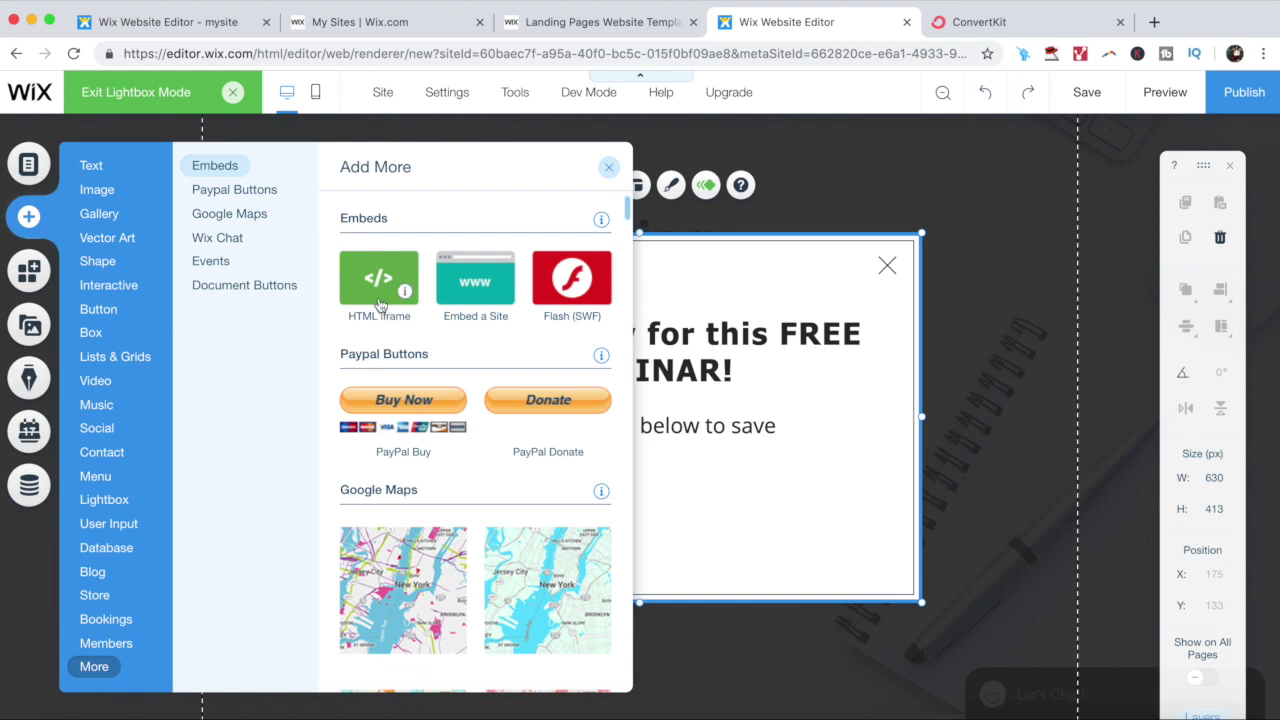
# Add an HTML embed to the lightbox and paste in the ConvertKit signup form code
pyautogui.moveTo(379, 278)
pyautogui.moveTo(358, 277); pyautogui.dragTo(739, 514)
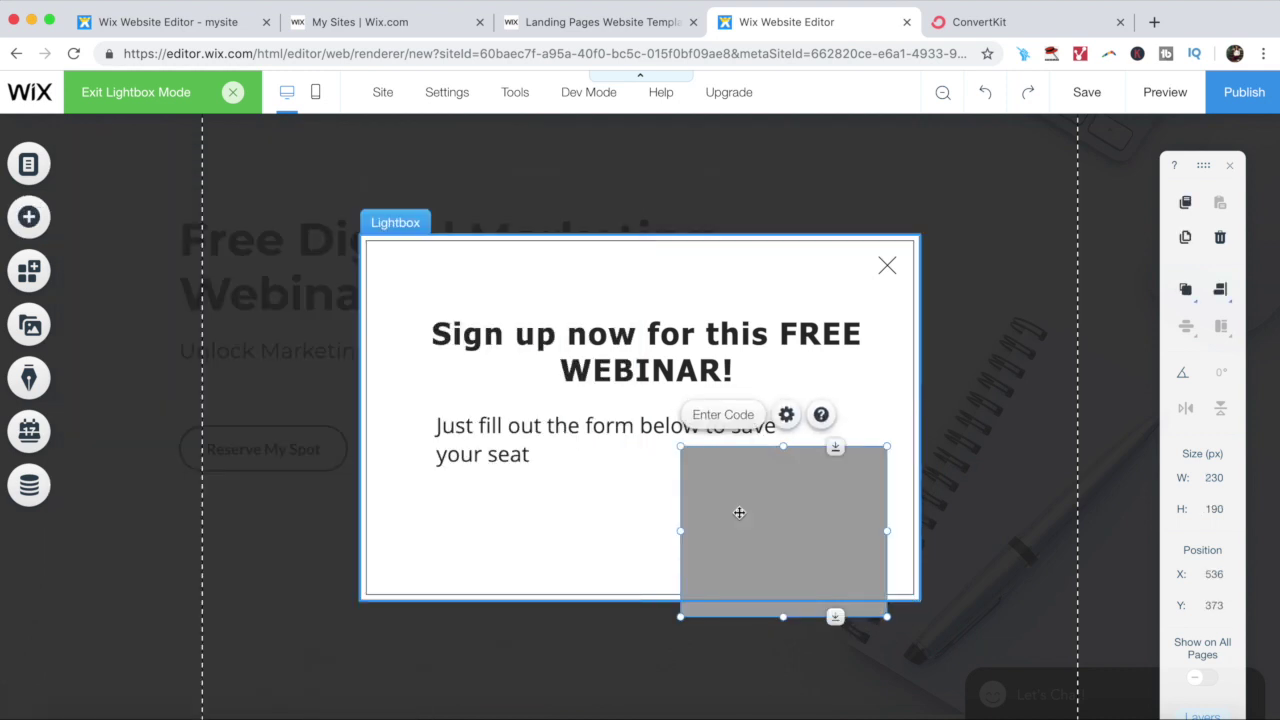
pyautogui.click(722, 416)
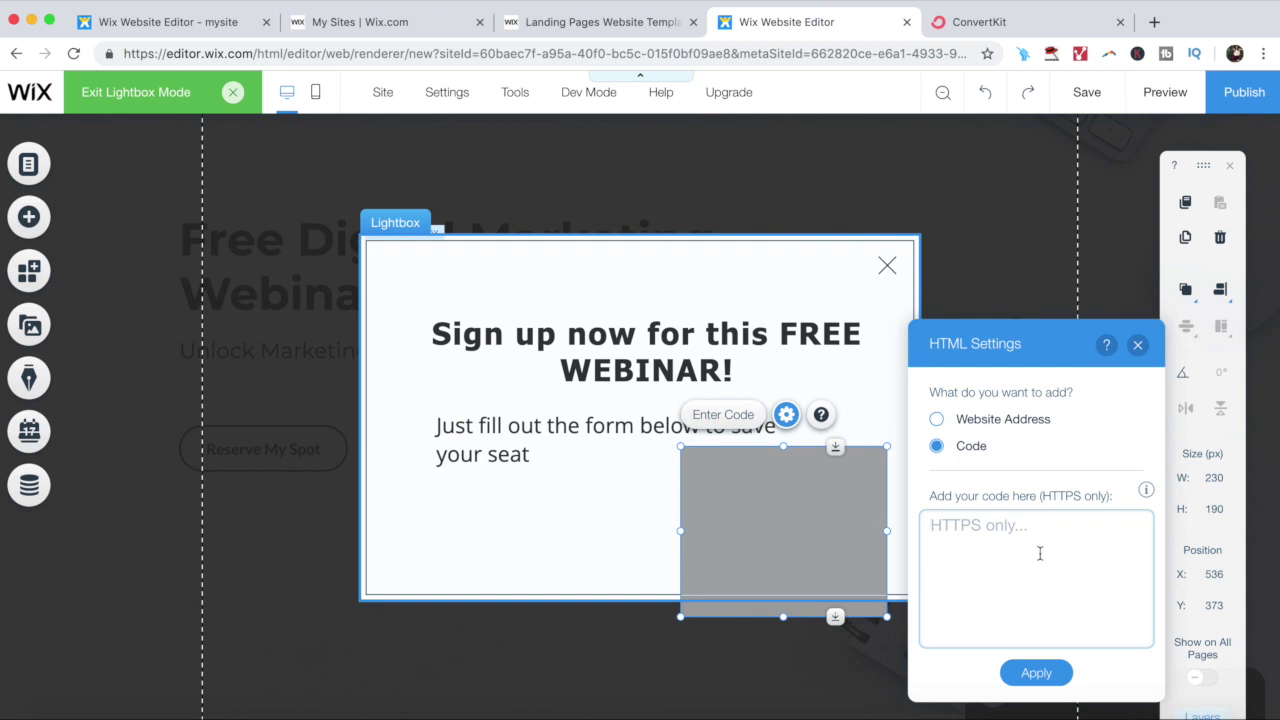
pyautogui.click(995, 22)
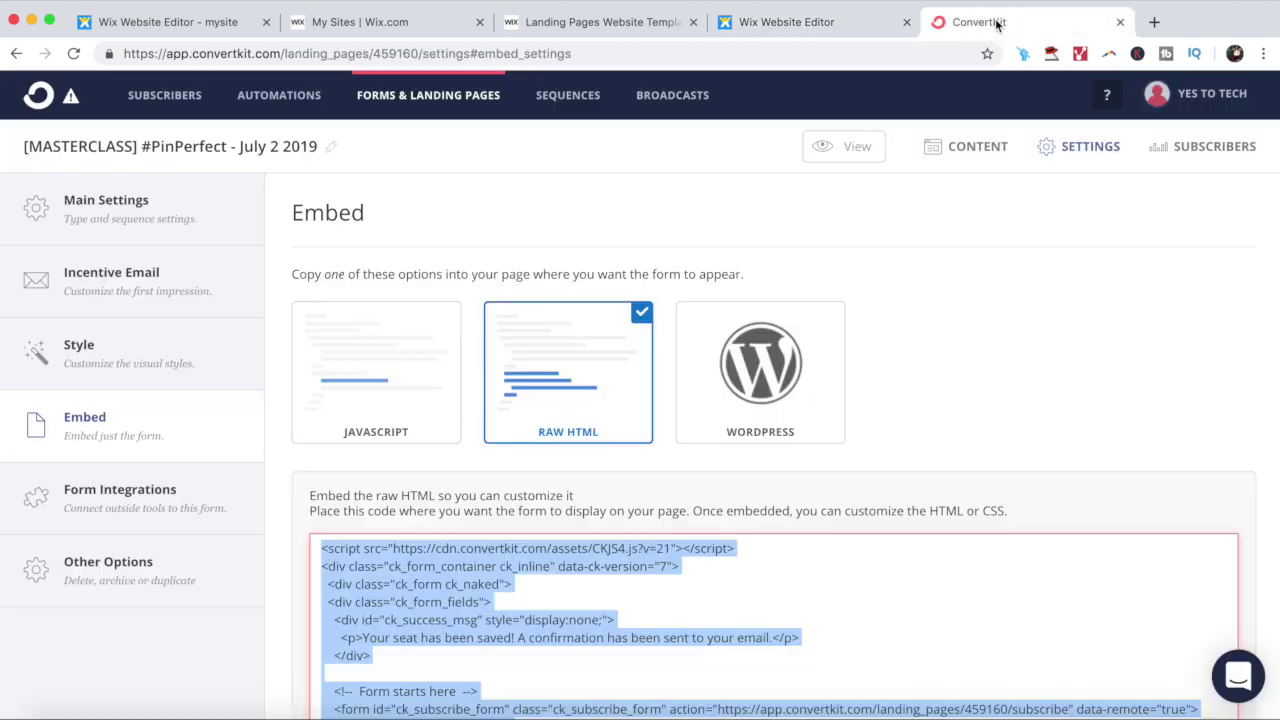
pyautogui.scroll(-2, 774, 323)
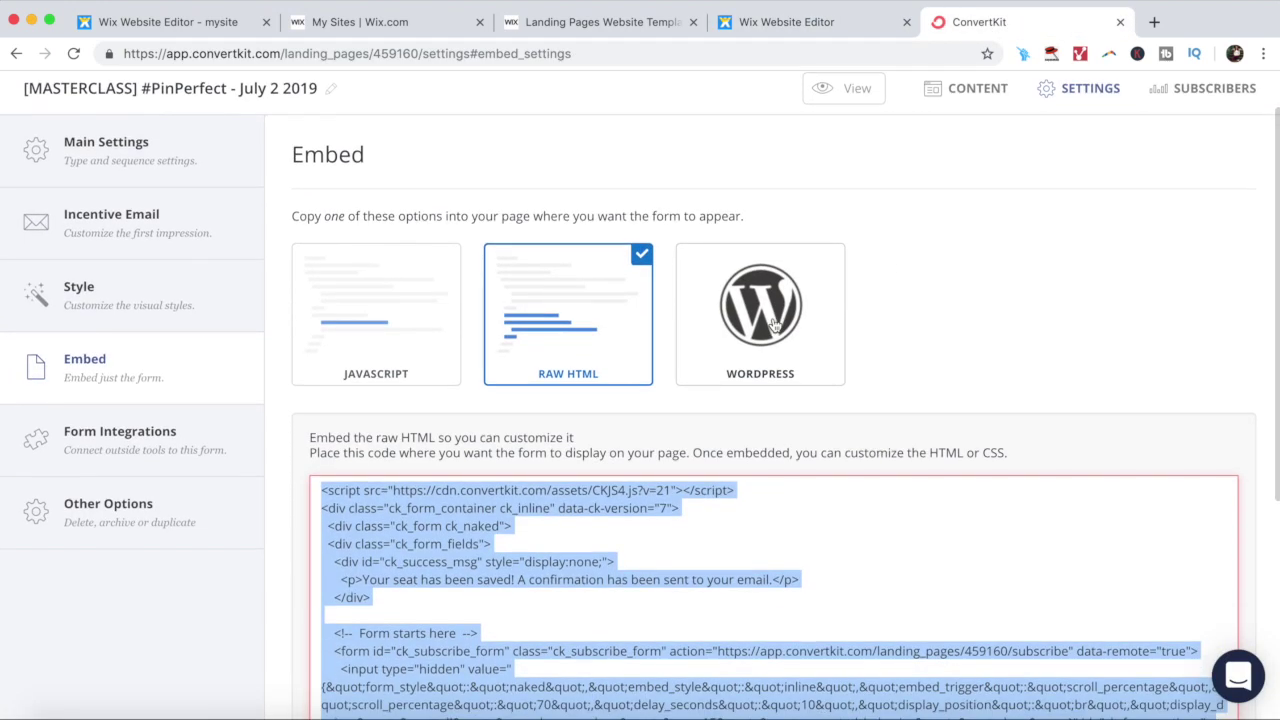
pyautogui.click(766, 24)
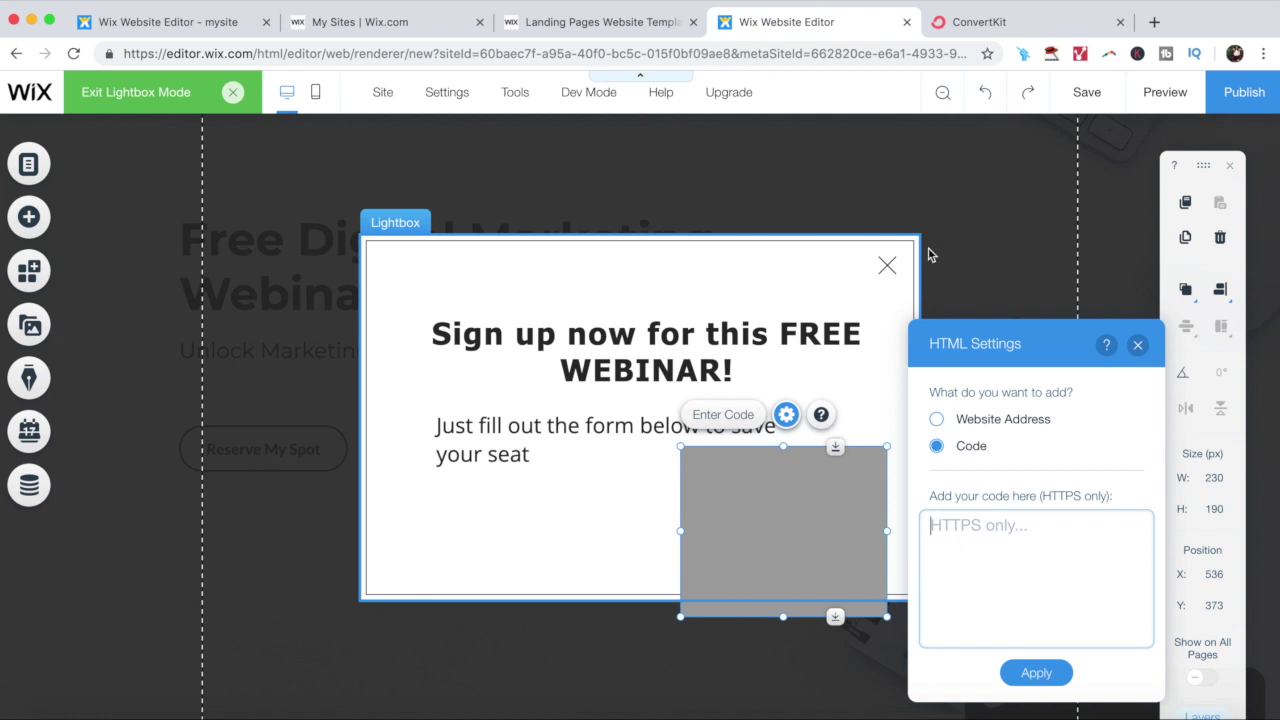
pyautogui.hotkey('ctrl', 'v')
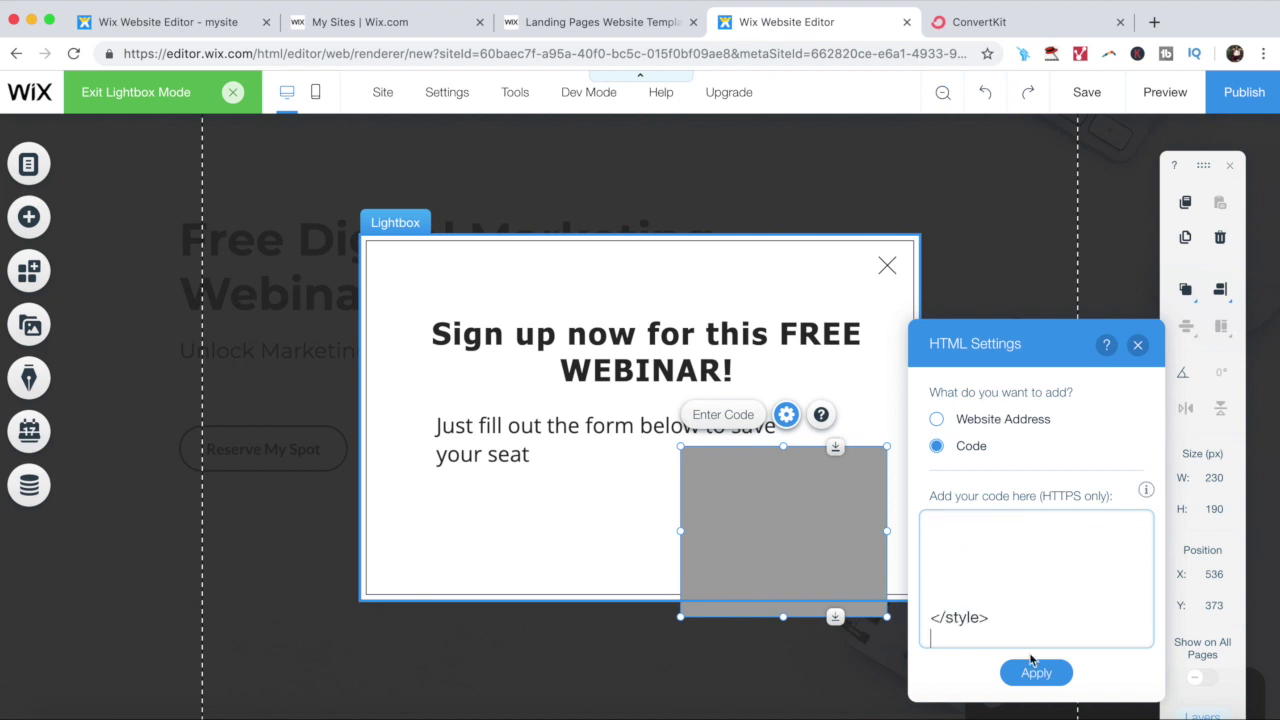
pyautogui.click(1032, 672)
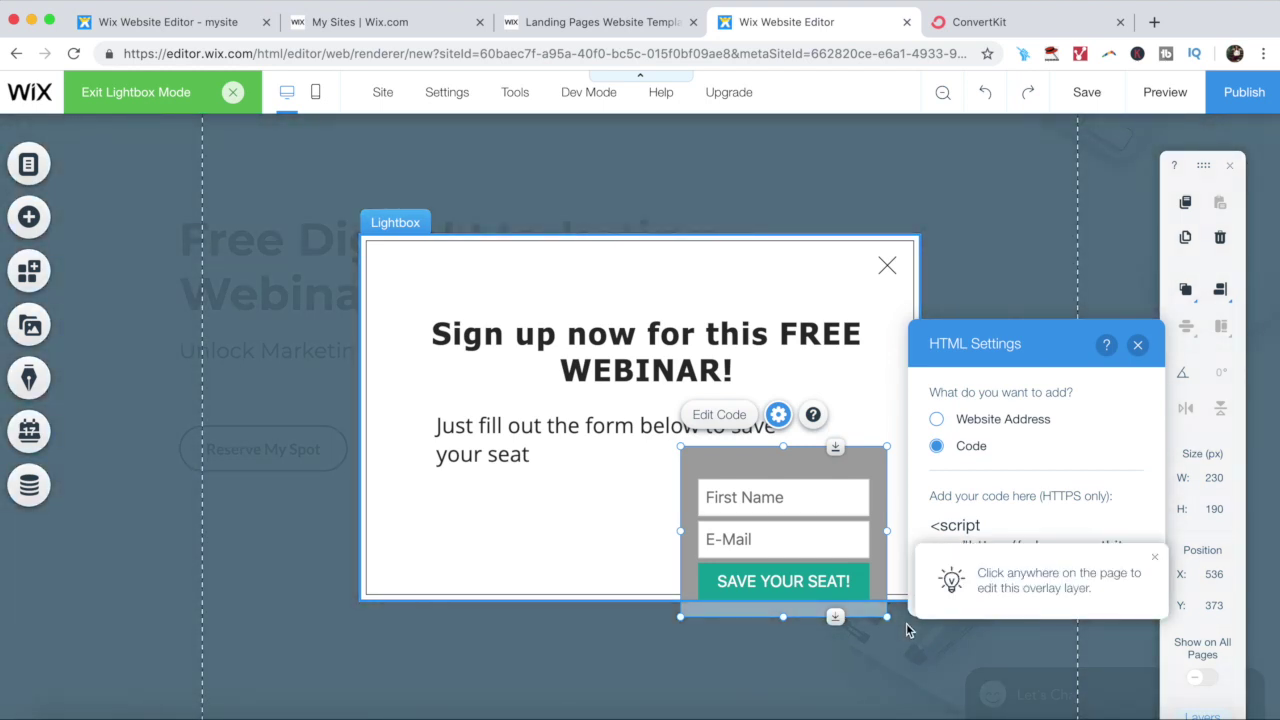
pyautogui.click(822, 549)
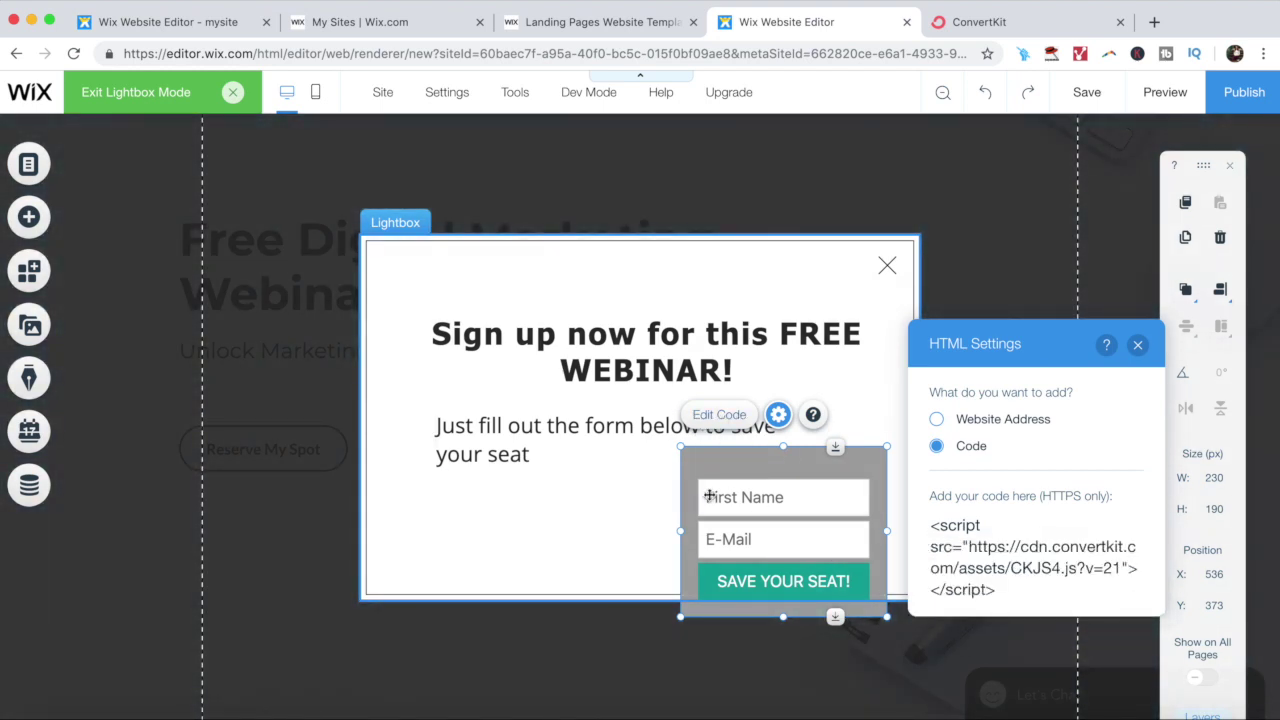
# Stretch the embed across the lightbox, then exit lightbox mode to the home page's Reserve My Spot button
pyautogui.moveTo(680, 531); pyautogui.dragTo(360, 531)
pyautogui.click(1027, 507)
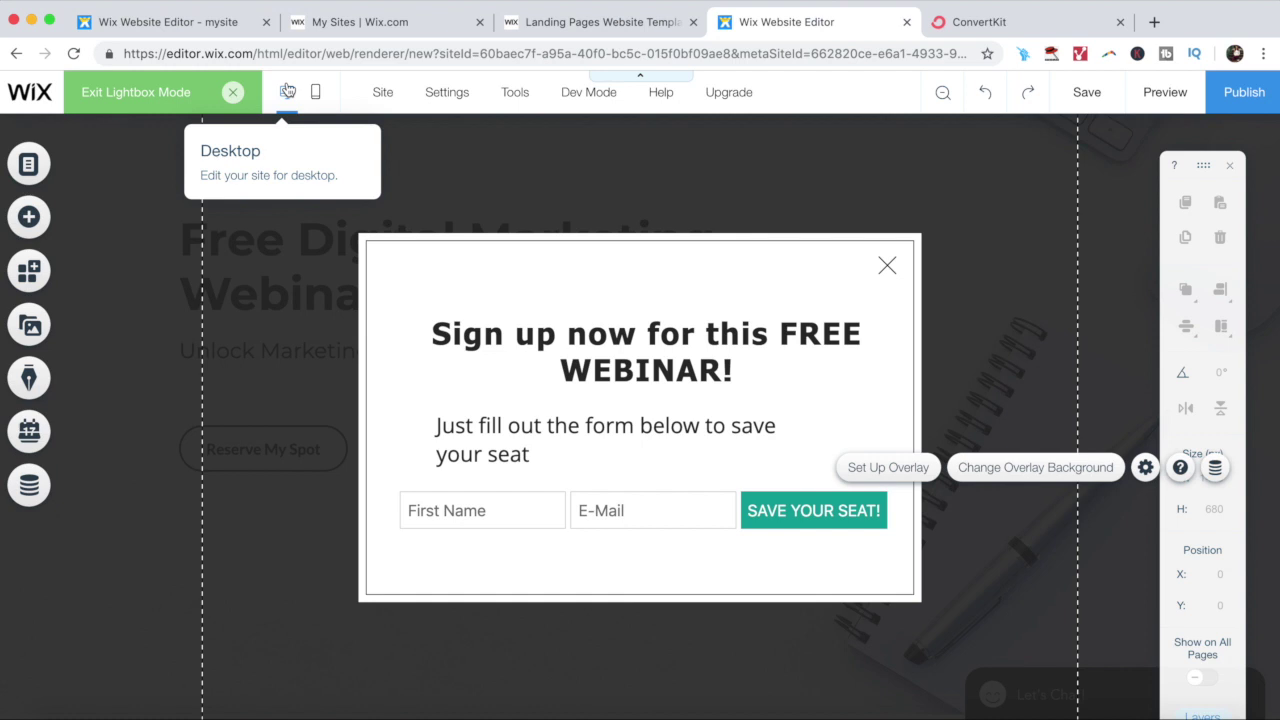
pyautogui.click(200, 98)
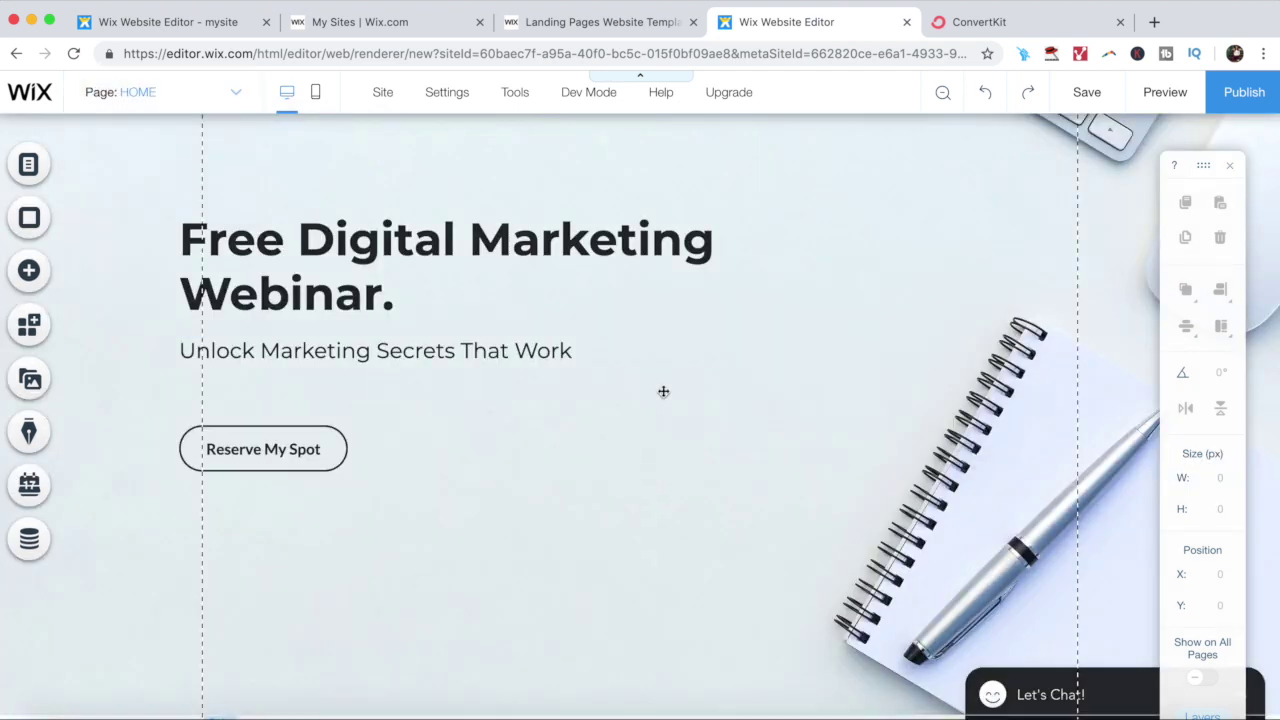
pyautogui.scroll(-1, 663, 391)
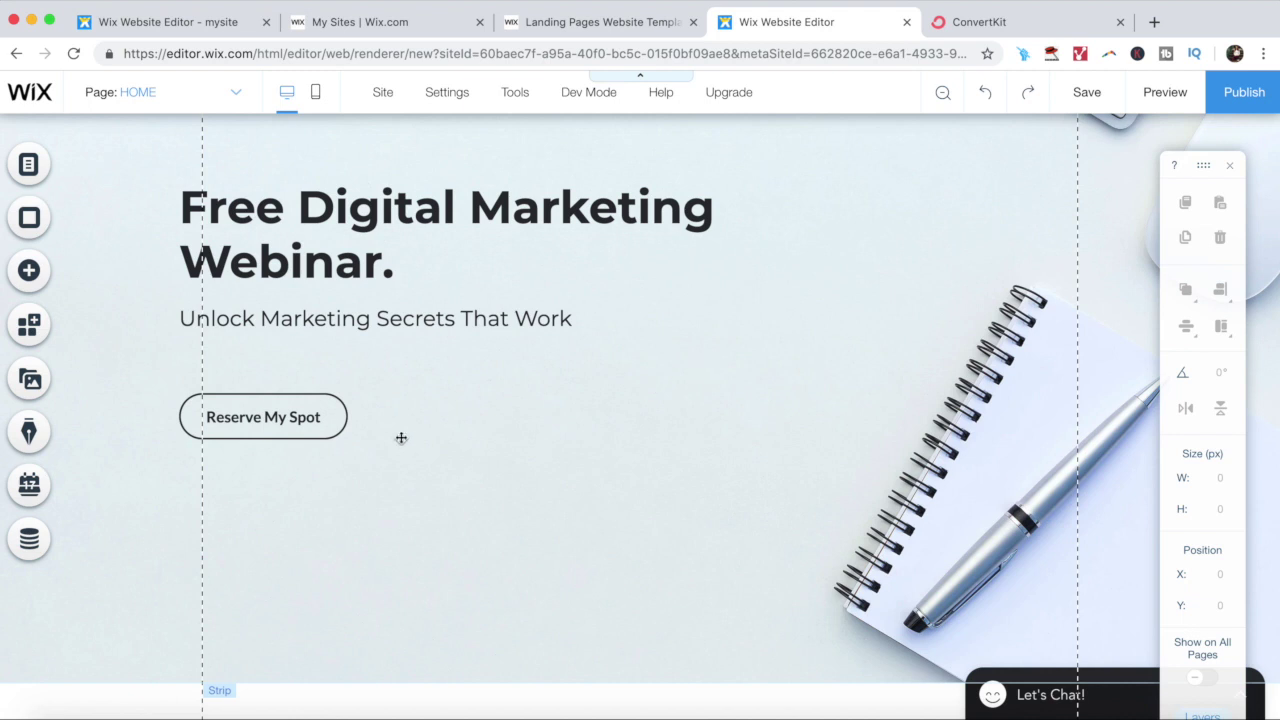
pyautogui.click(246, 420)
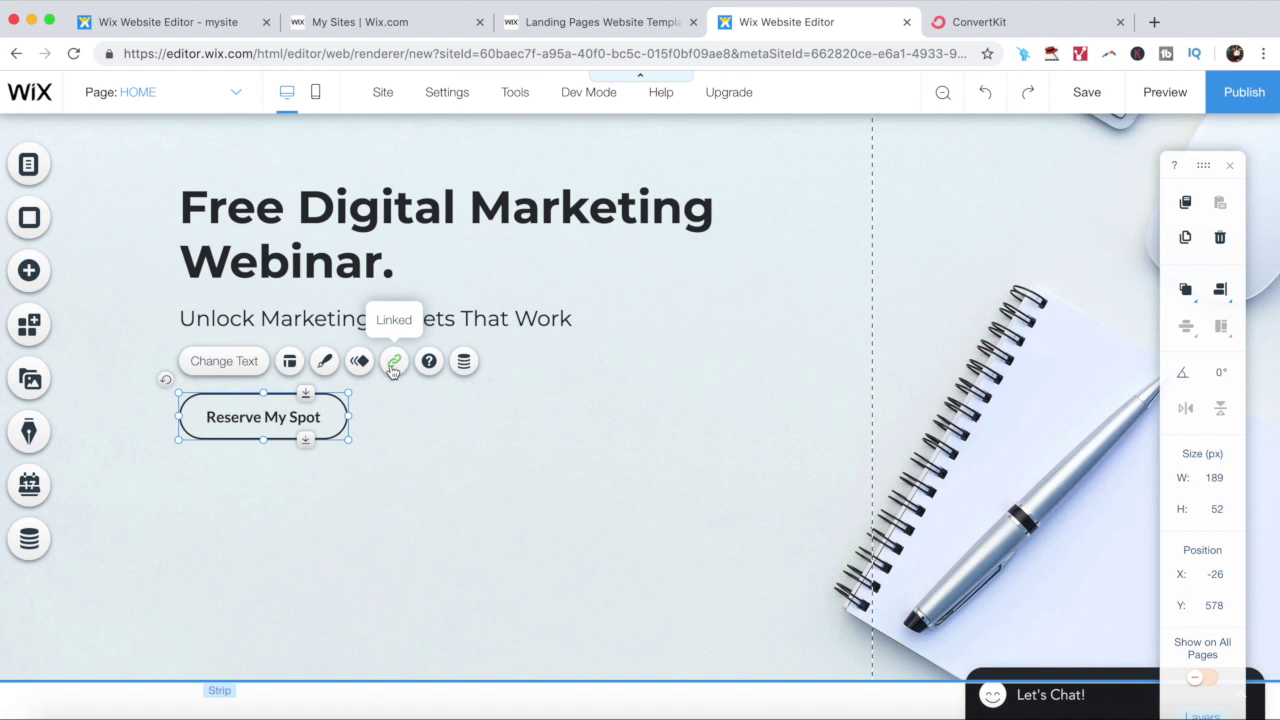
# Link the Reserve My Spot button to the Subscribe (Black & White) lightbox
pyautogui.click(393, 363)
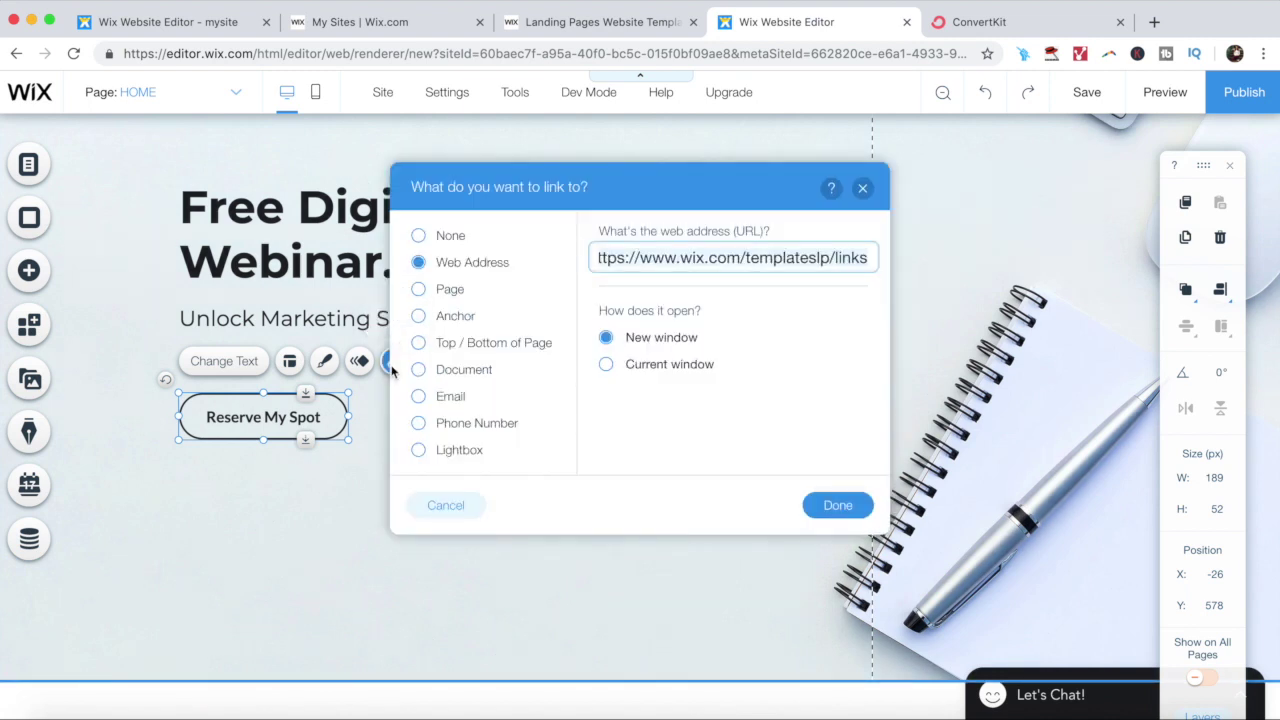
pyautogui.click(420, 450)
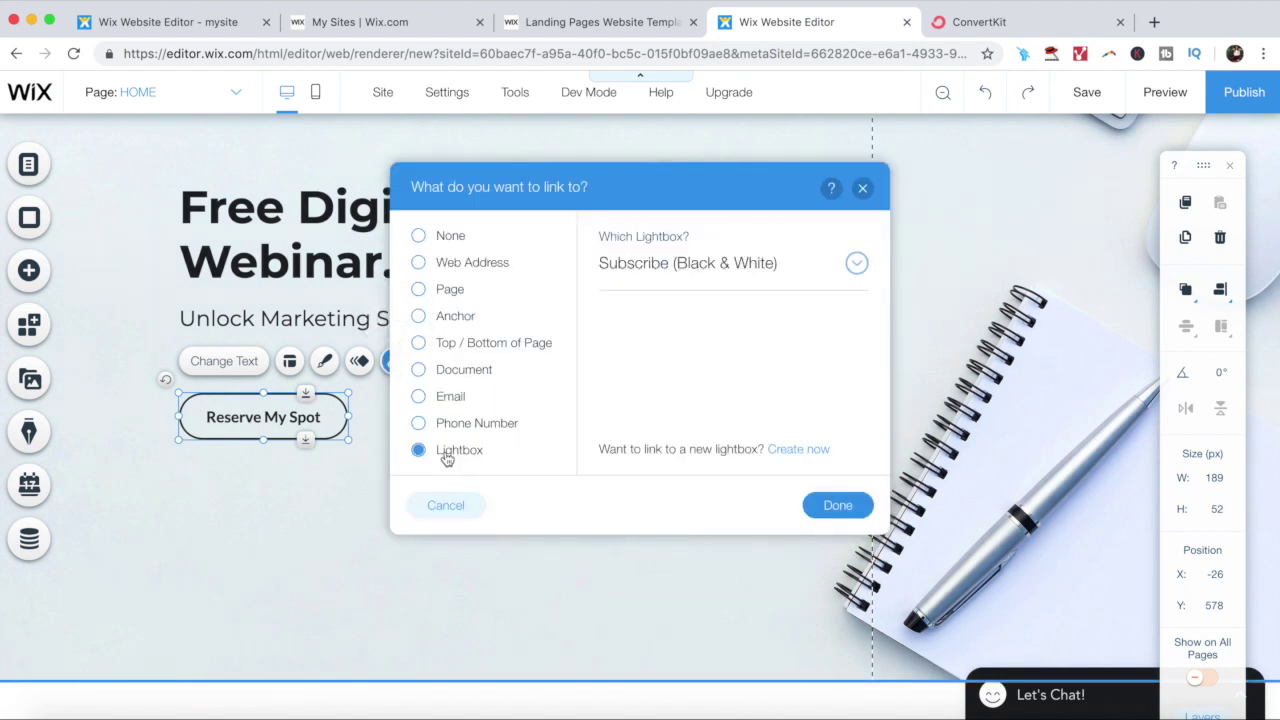
pyautogui.click(724, 263)
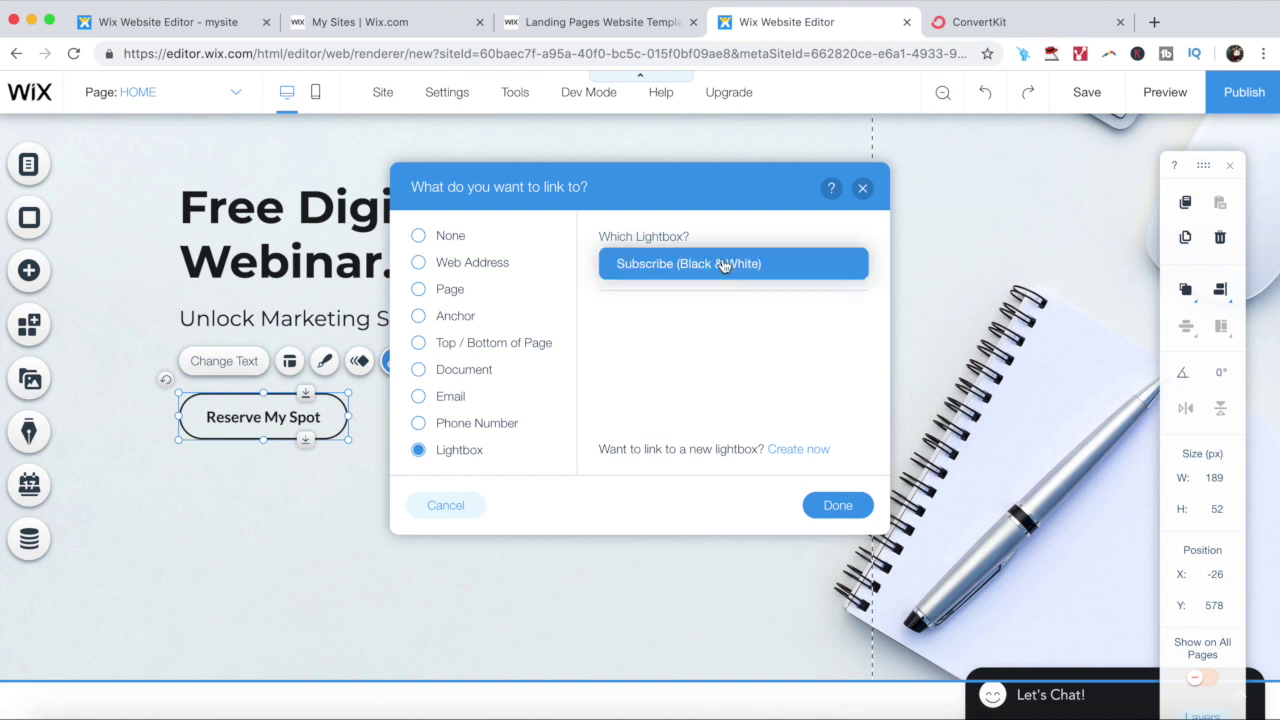
pyautogui.click(758, 314)
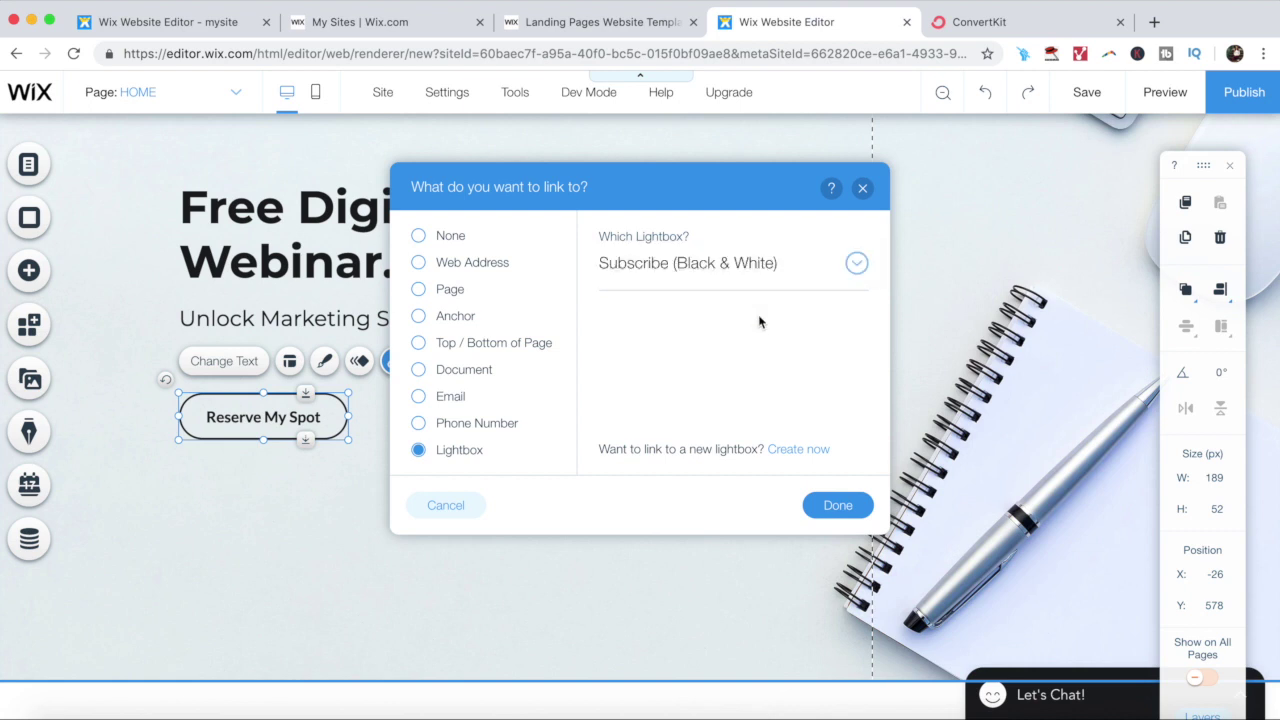
pyautogui.click(828, 506)
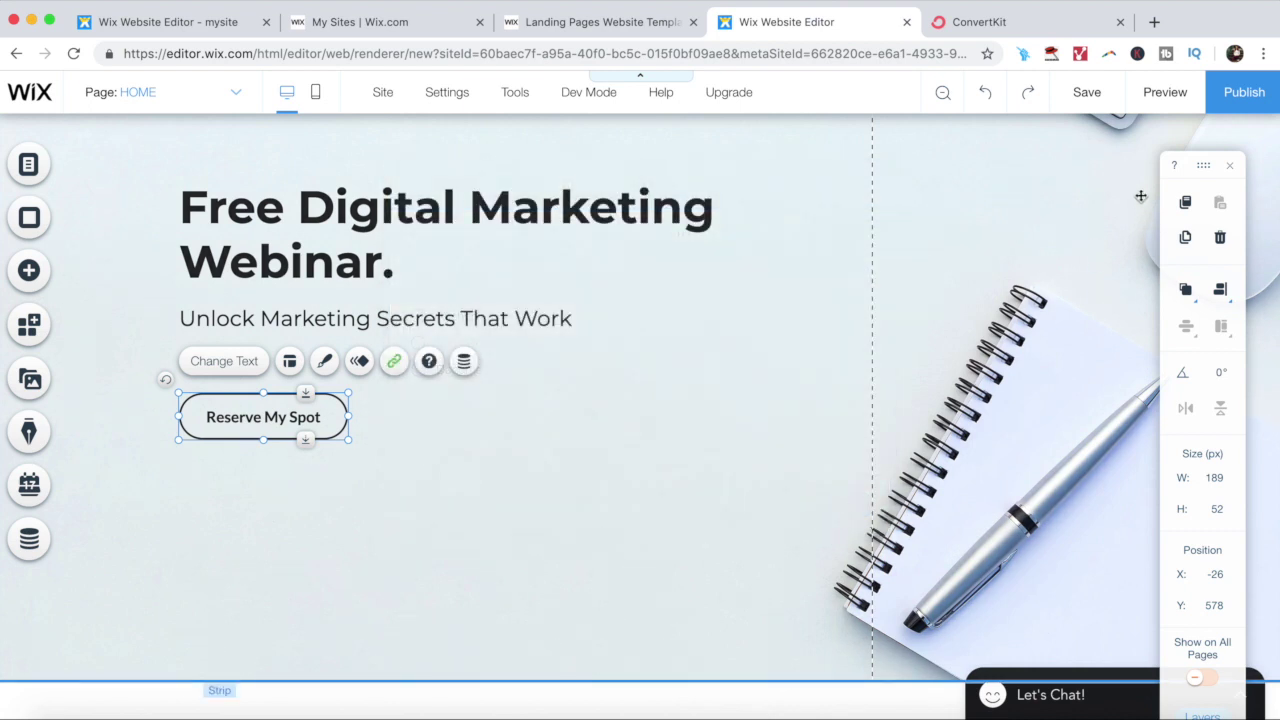
pyautogui.click(1166, 100)
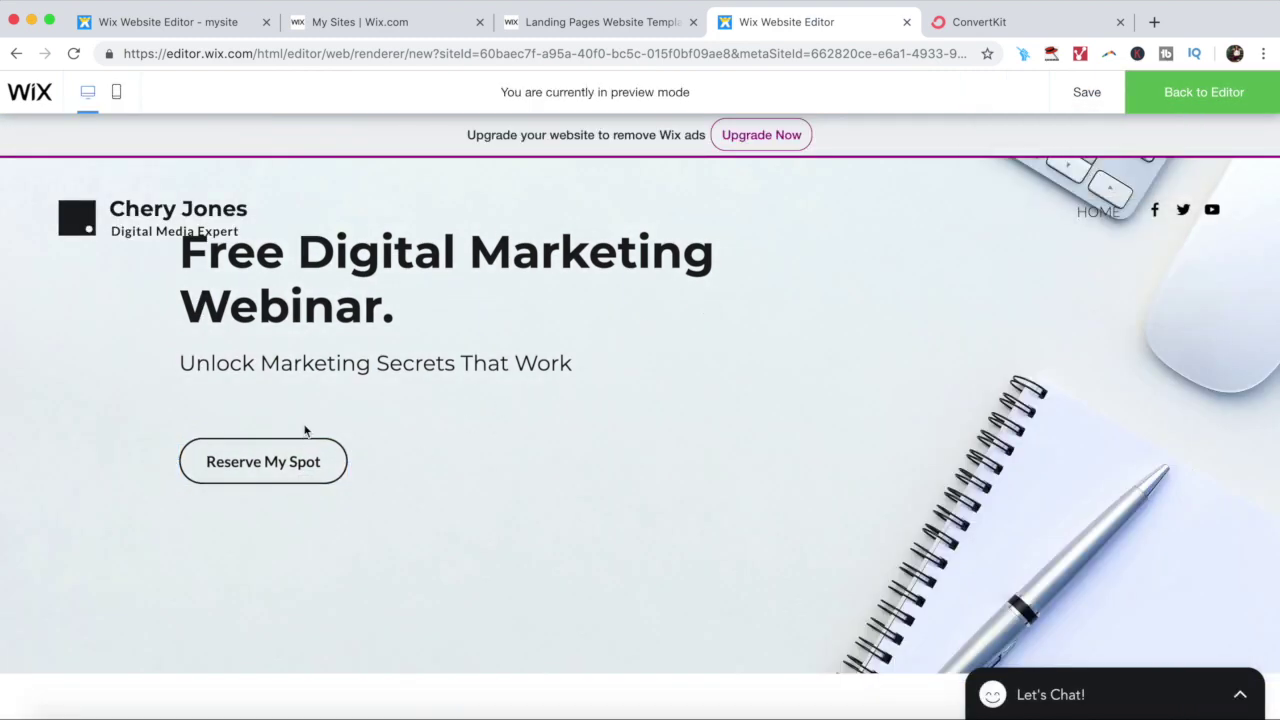
# In preview, open and close the Reserve My Spot signup popup twice
pyautogui.click(285, 468)
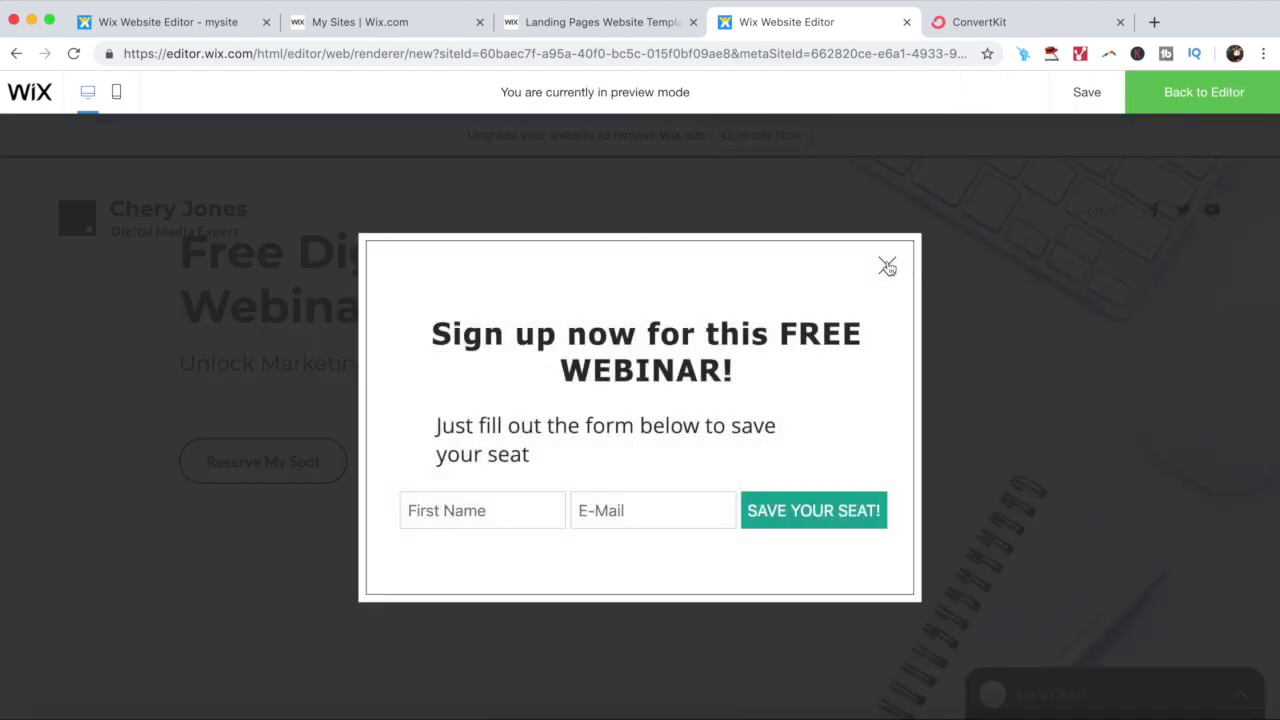
pyautogui.click(887, 267)
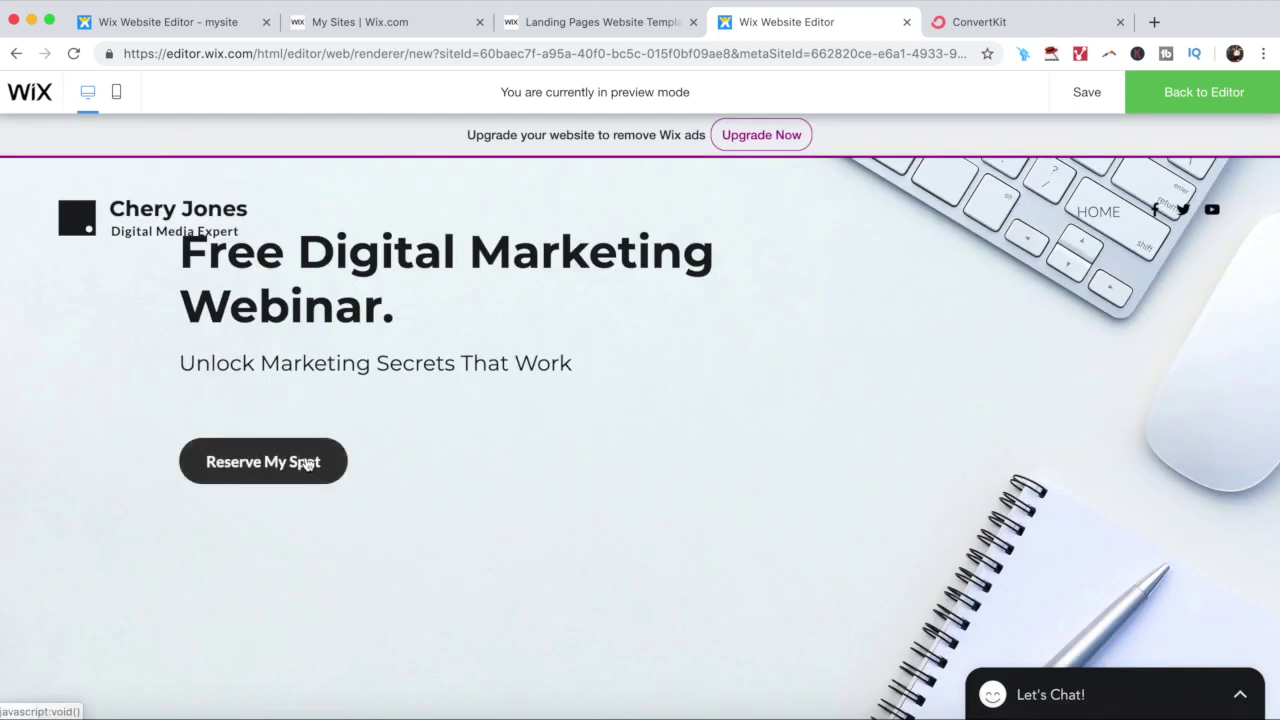
pyautogui.click(307, 464)
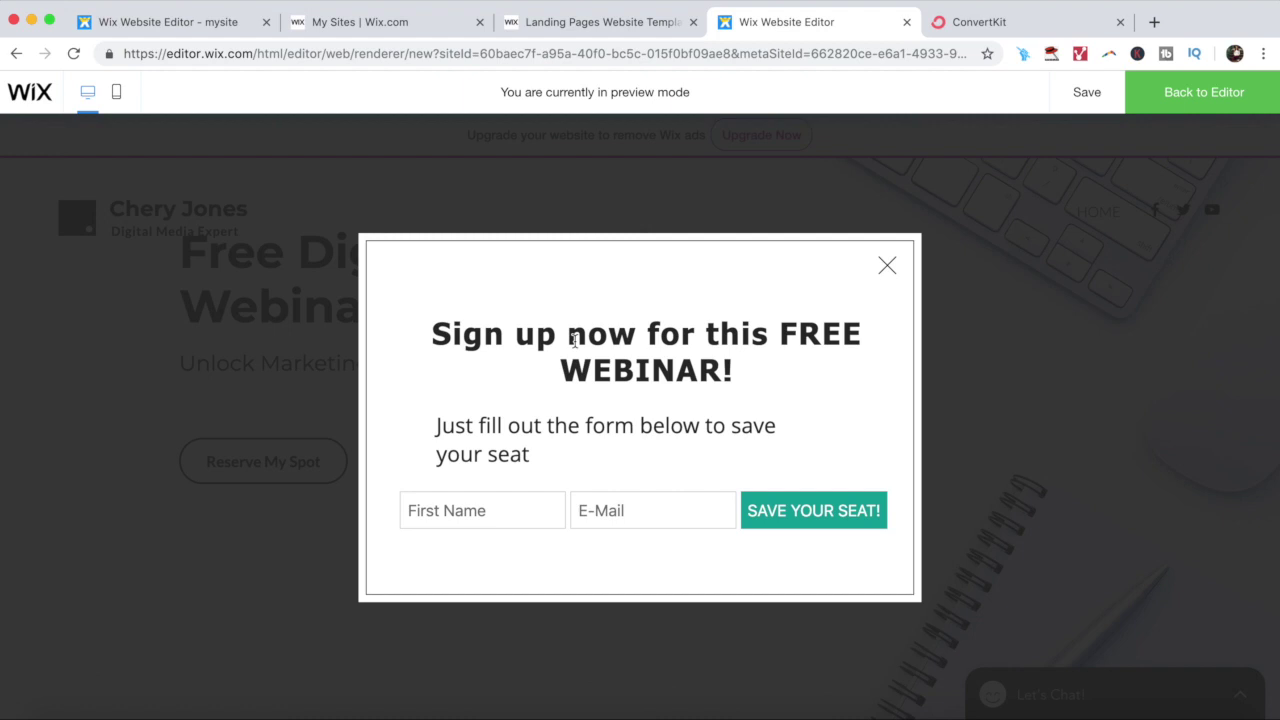
pyautogui.click(886, 272)
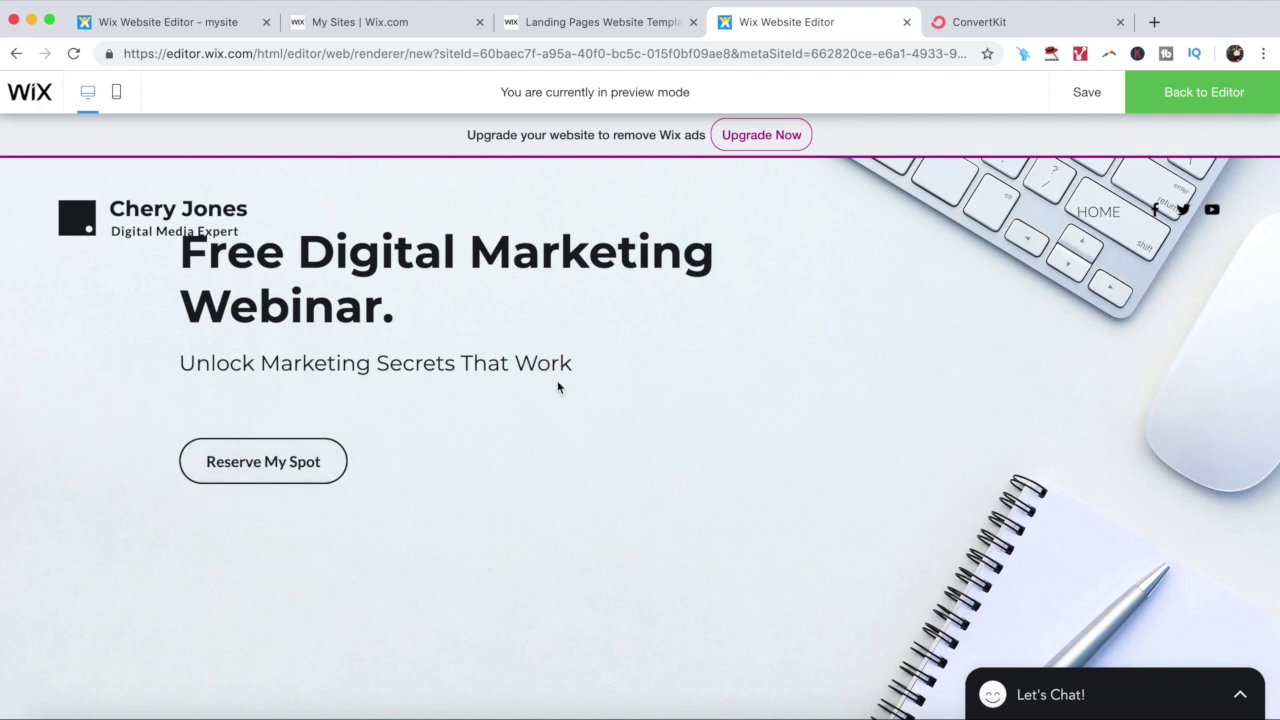
# Scroll through the previewed page, return to the editor and start publishing
pyautogui.scroll(-5, 557, 386)
pyautogui.scroll(-2, 557, 387)
pyautogui.scroll(-1, 557, 387)
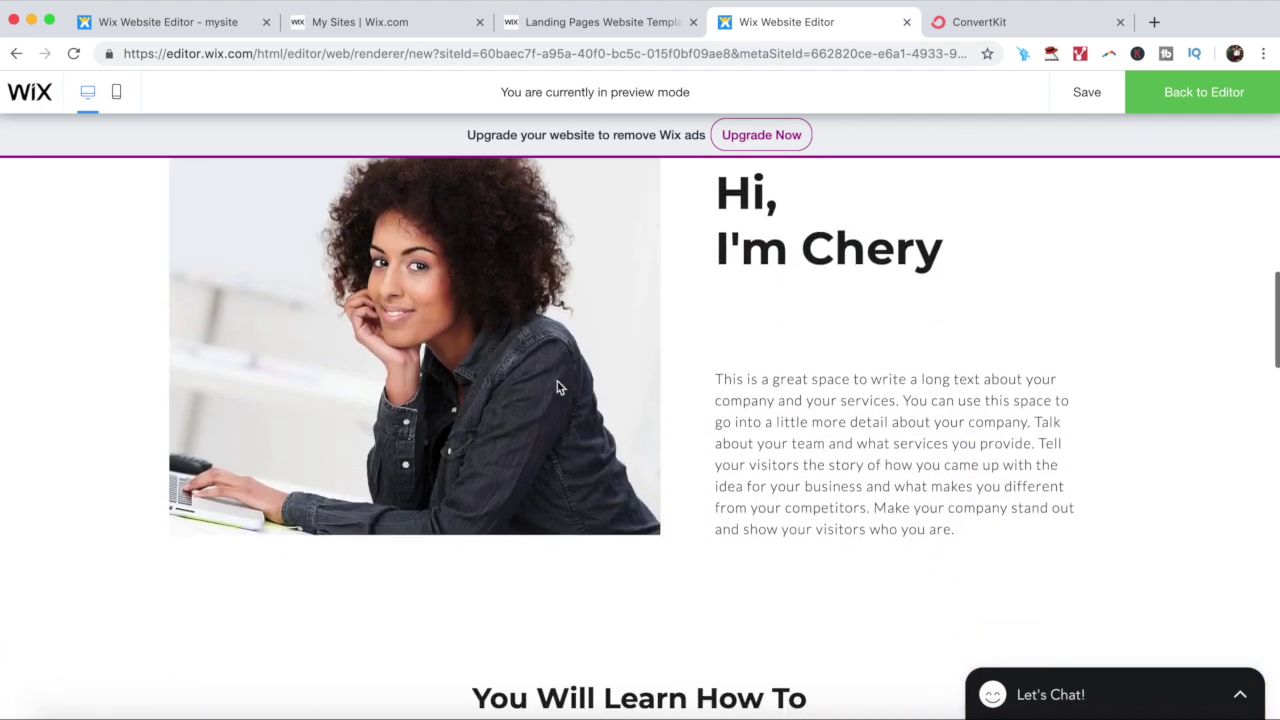
pyautogui.scroll(-2, 557, 387)
pyautogui.scroll(-1, 557, 387)
pyautogui.scroll(-2, 557, 387)
pyautogui.scroll(-2, 557, 387)
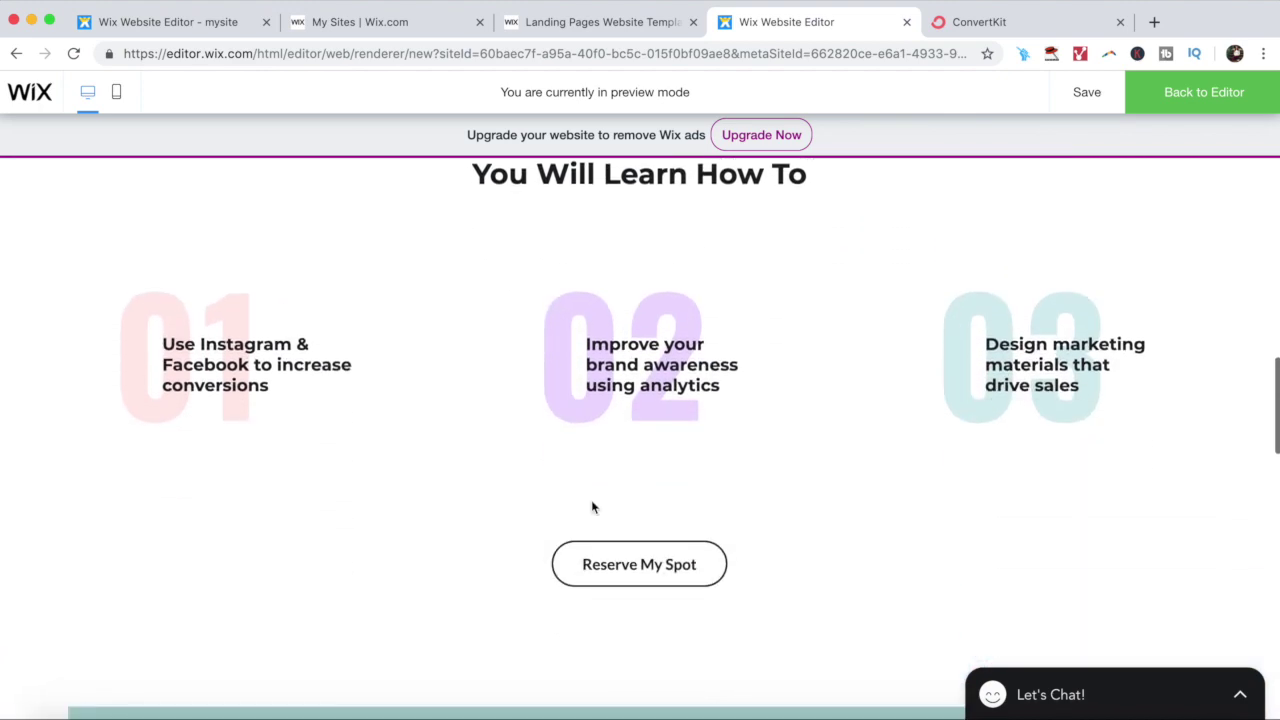
pyautogui.scroll(-4, 601, 581)
pyautogui.scroll(-5, 601, 581)
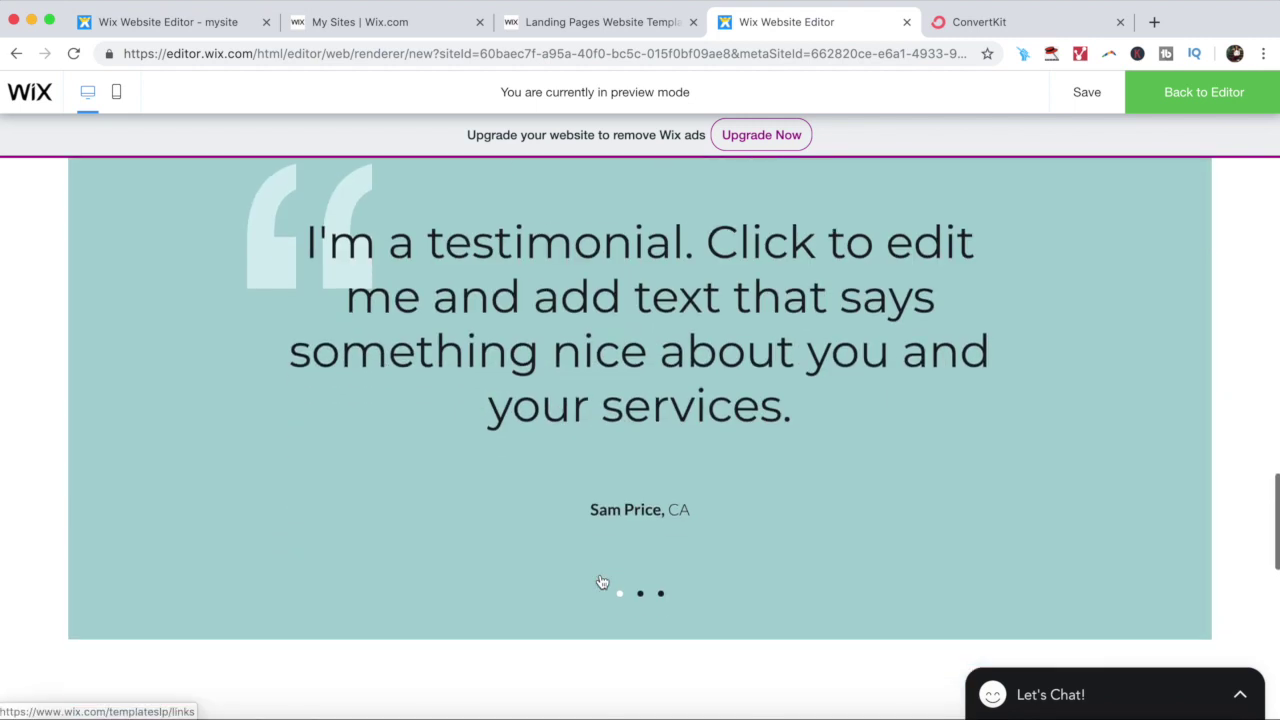
pyautogui.scroll(-5, 601, 581)
pyautogui.scroll(-3, 601, 581)
pyautogui.scroll(-2, 601, 581)
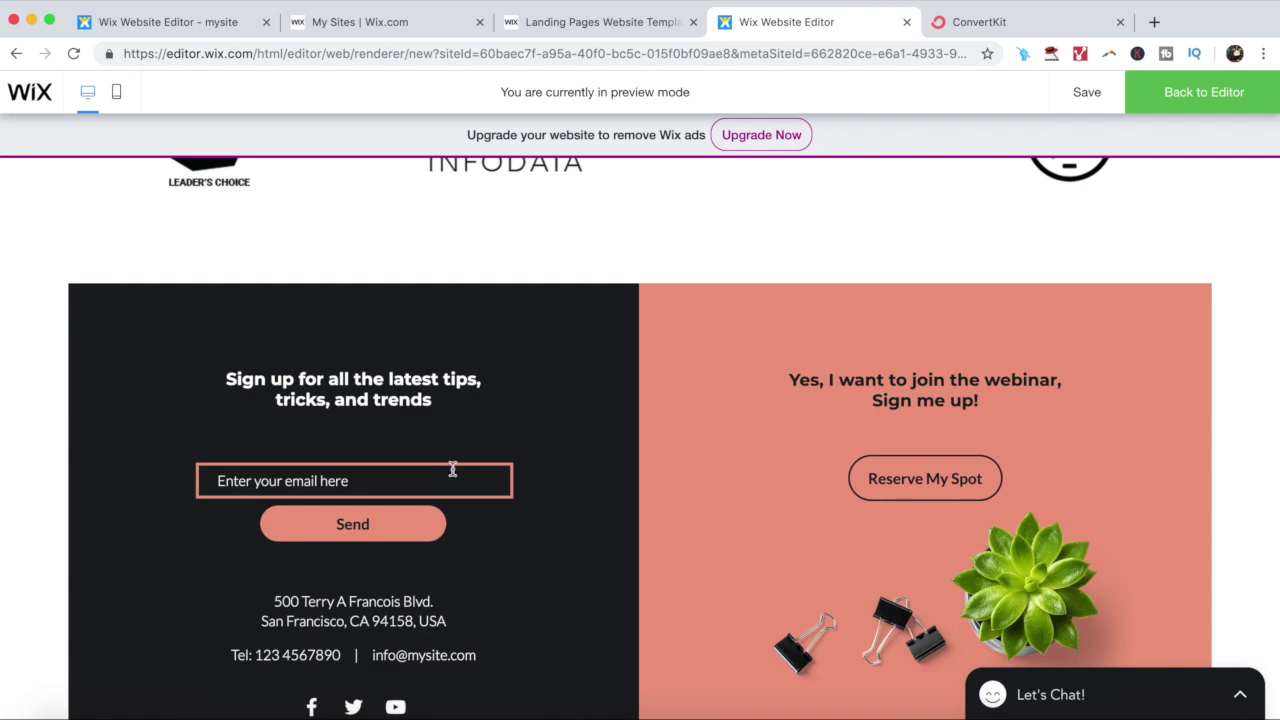
pyautogui.scroll(1, 540, 452)
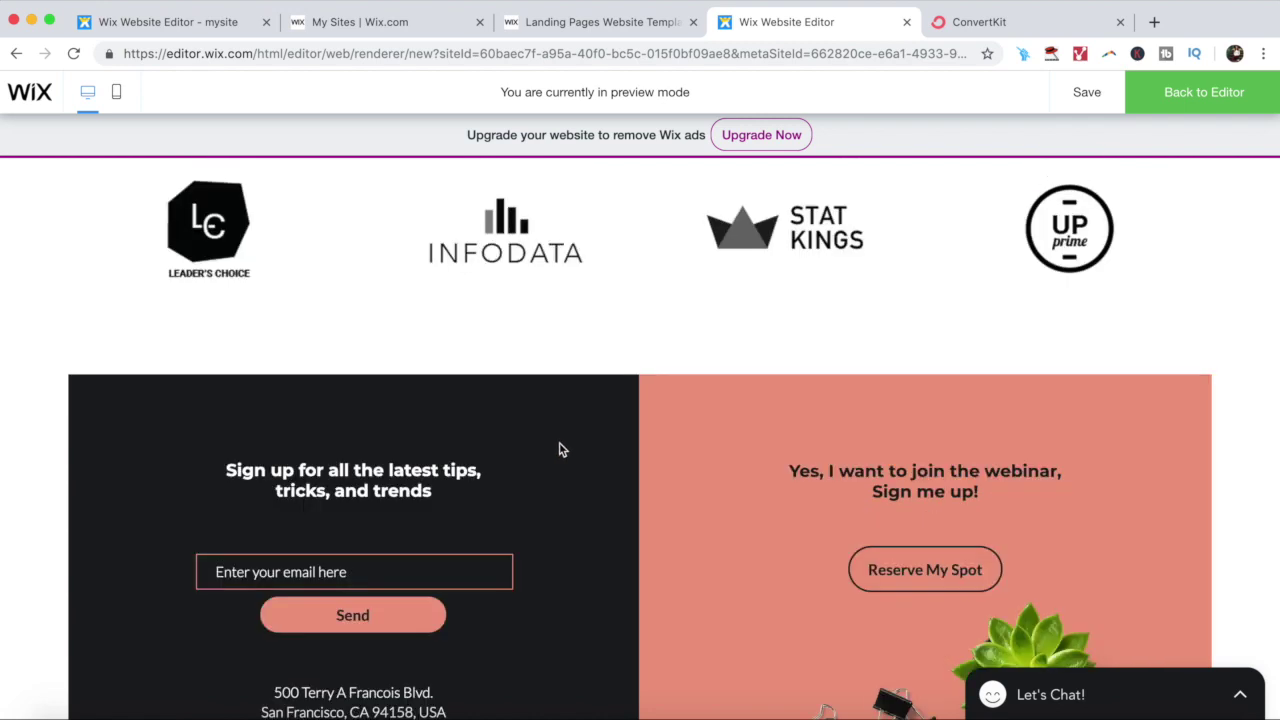
pyautogui.scroll(1, 559, 449)
pyautogui.scroll(10, 559, 449)
pyautogui.scroll(8, 559, 449)
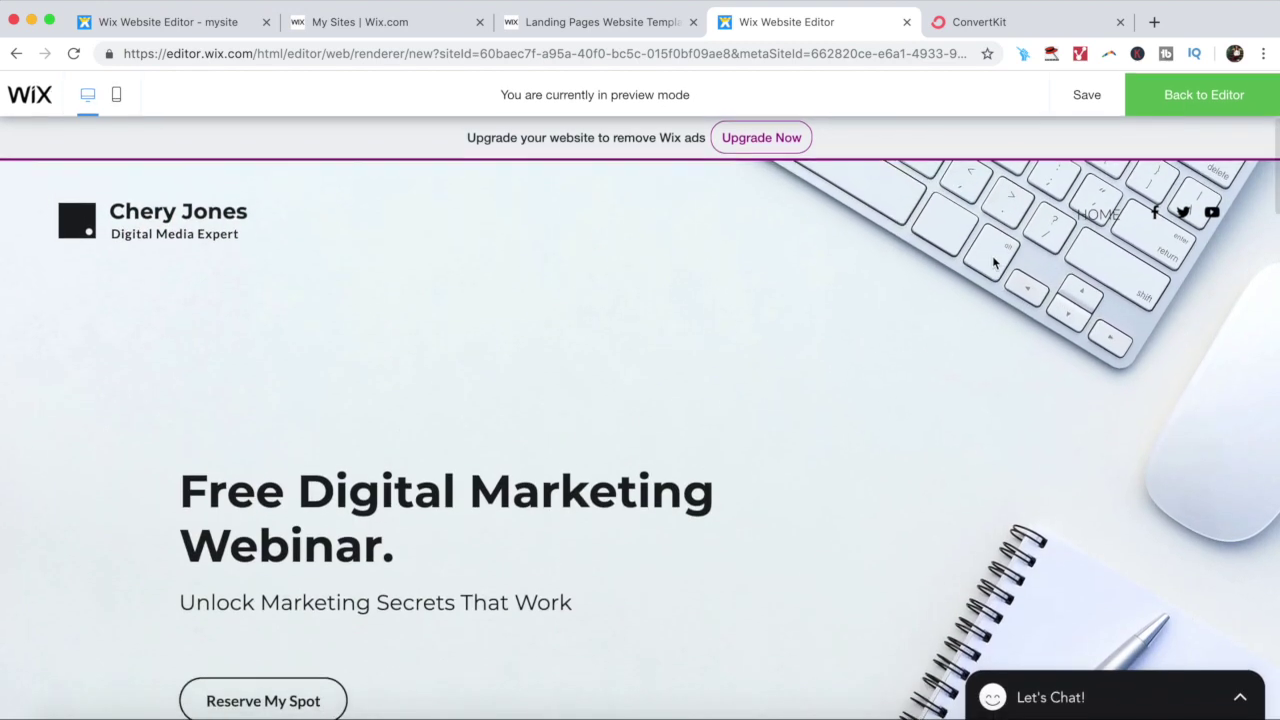
pyautogui.click(1213, 92)
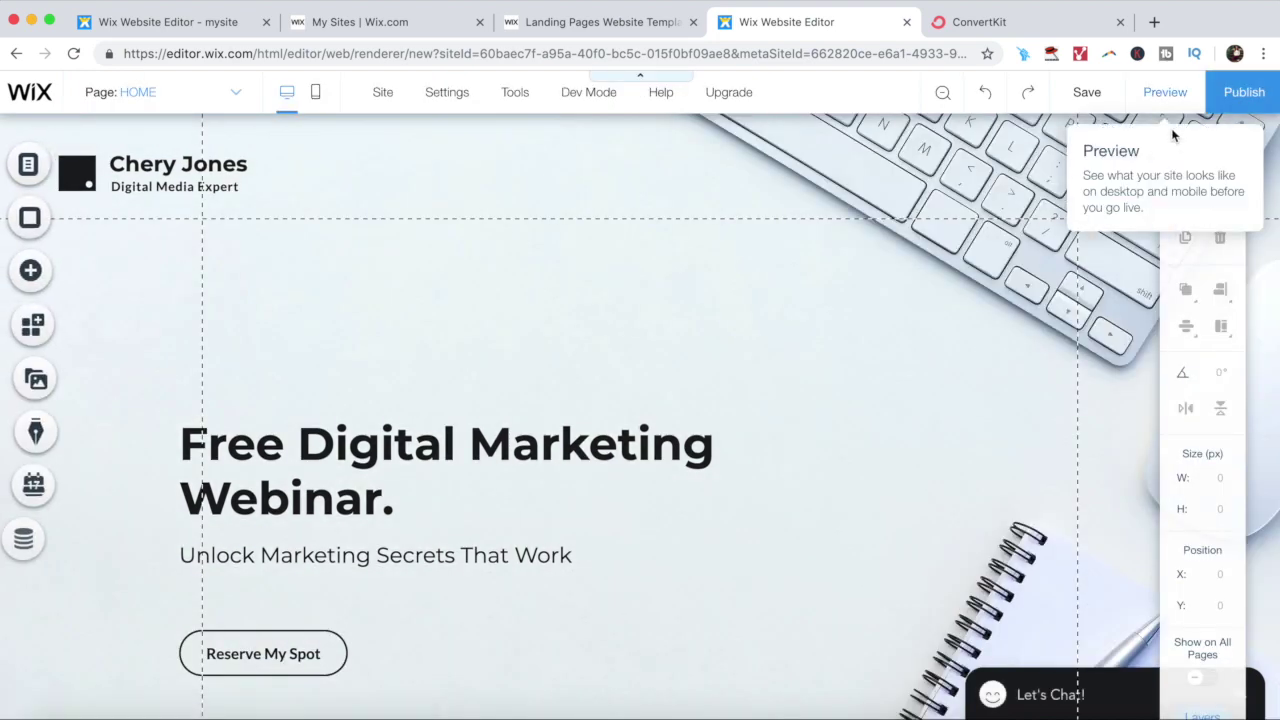
pyautogui.click(1245, 92)
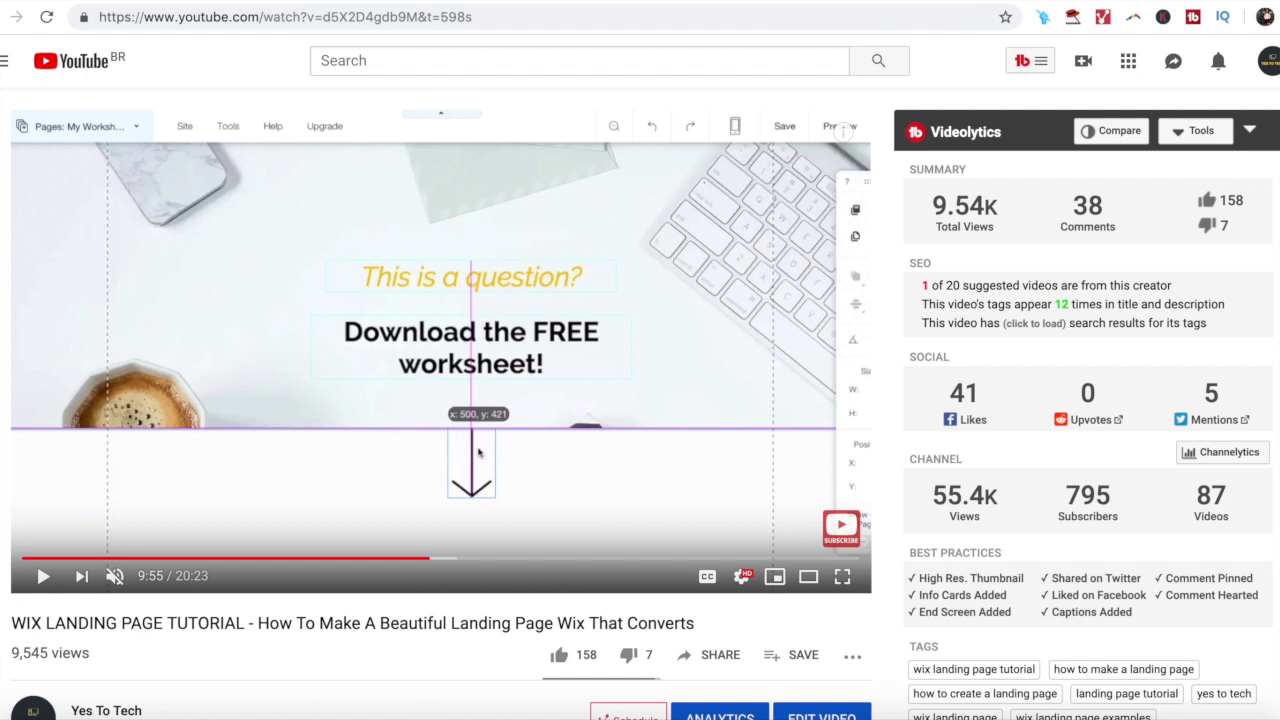
# Play and like the Yes To Tech video, subscribe to the channel and turn on its notification bell
pyautogui.click(37, 586)
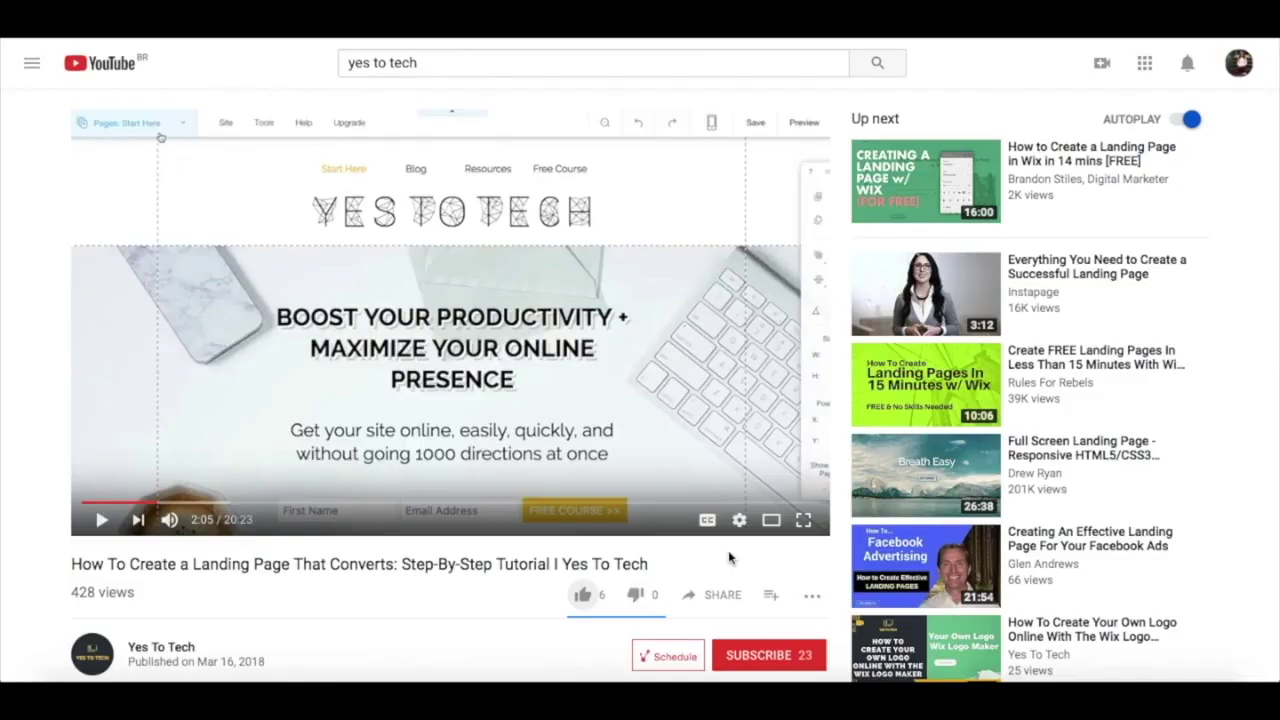
pyautogui.click(583, 596)
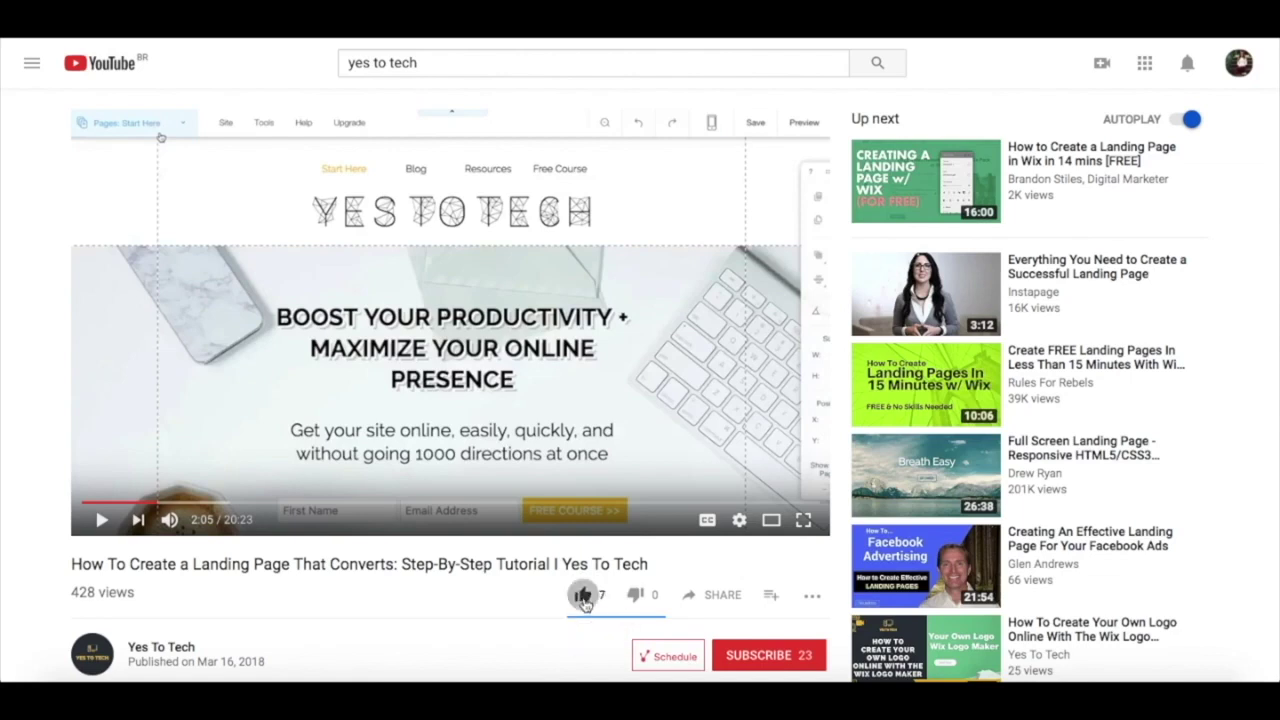
pyautogui.click(720, 596)
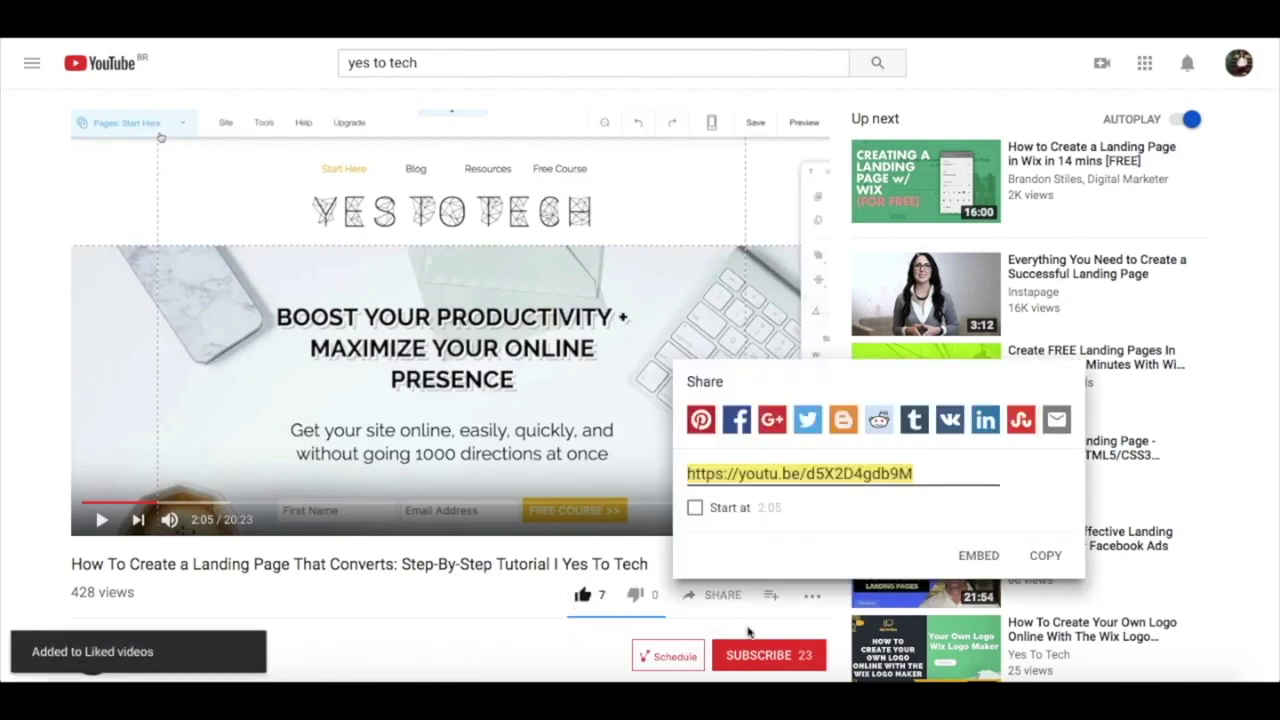
pyautogui.click(760, 656)
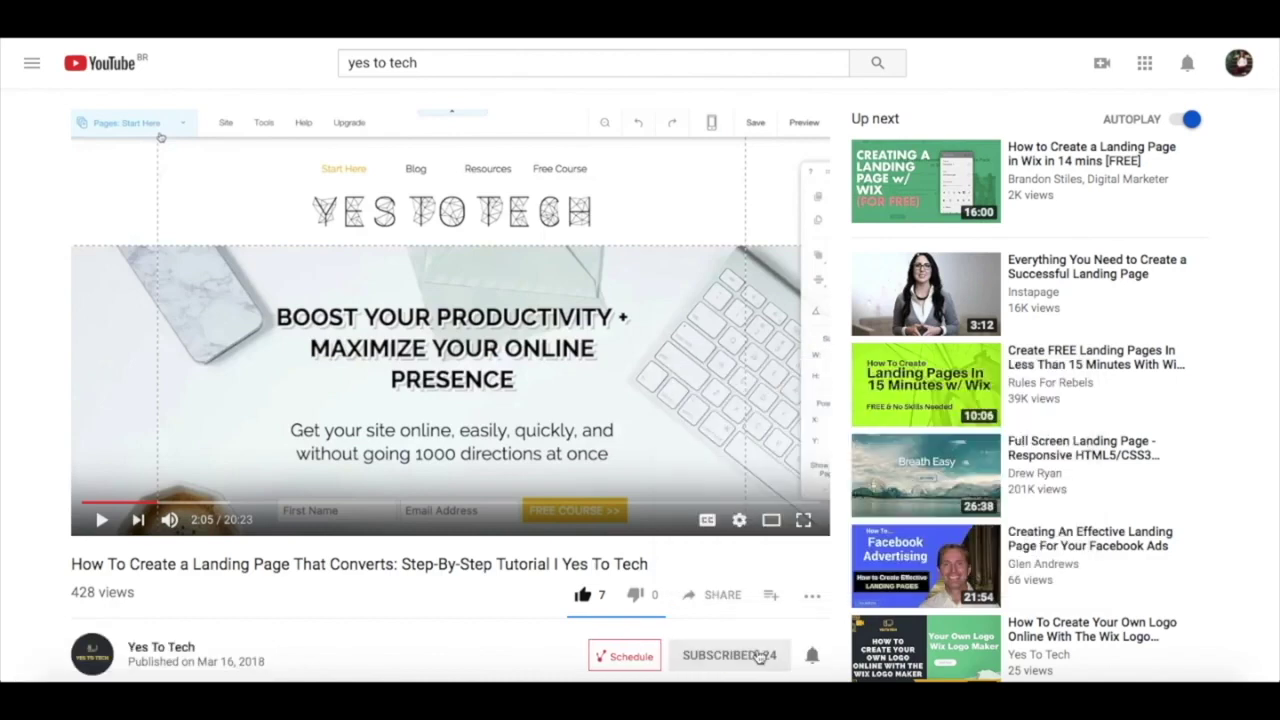
pyautogui.click(822, 656)
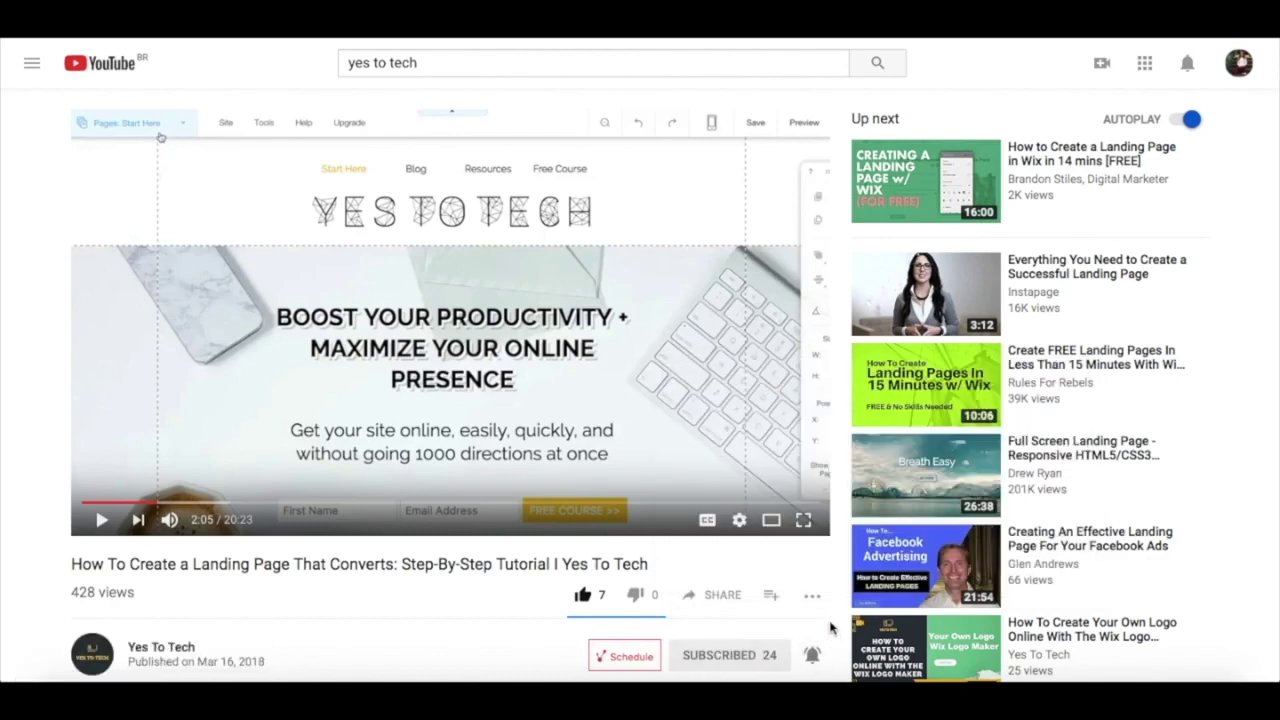